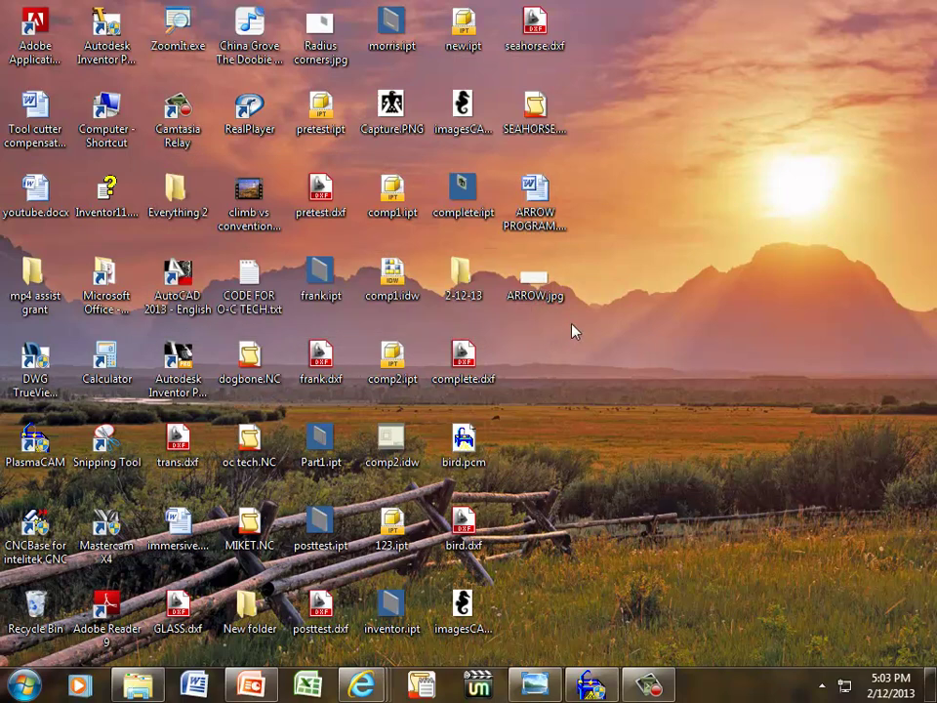
Step: View the hand-drawn arrow in ARROW.jpg, minimize Photo Viewer, and bring up ARROW PROGRAM.doc in Word
double_click(538, 284)
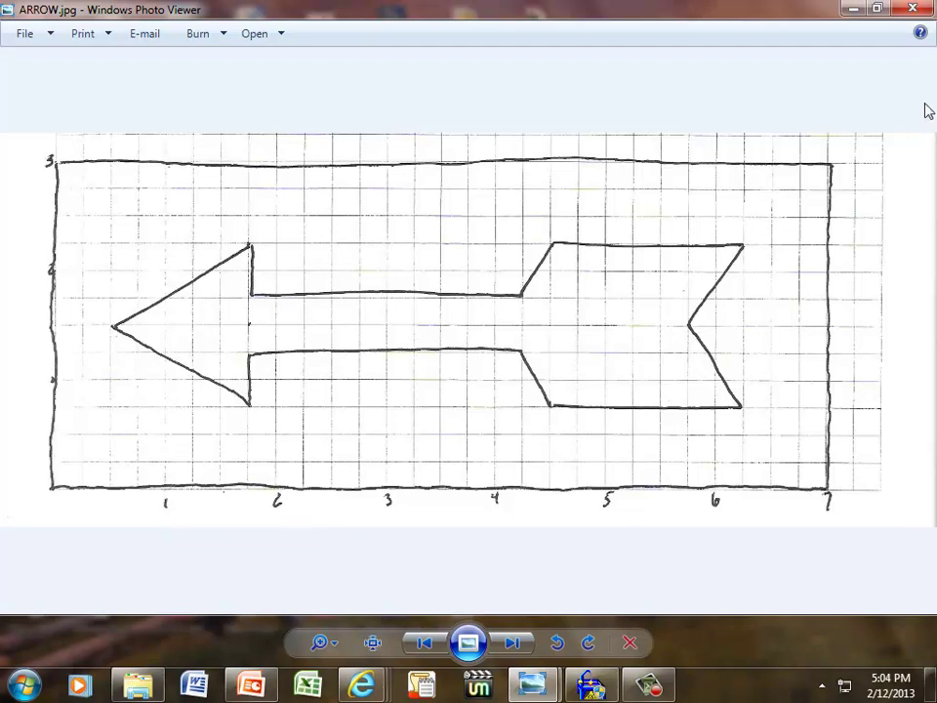
left_click(858, 10)
double_click(527, 196)
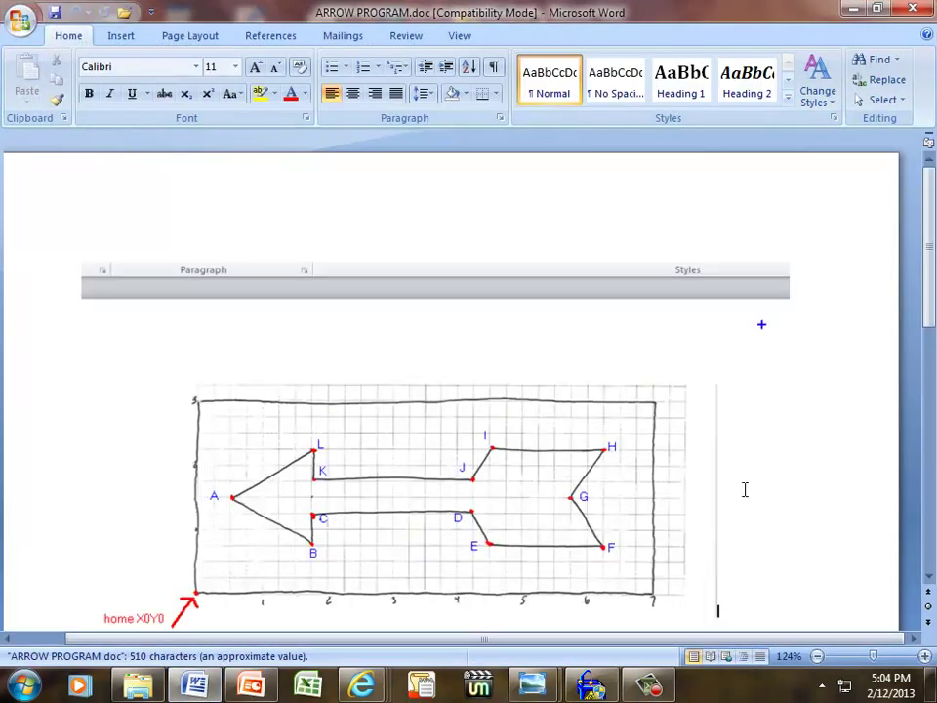
Step: Scroll through the ARROW PROGRAM G-code listing beneath the lettered arrow drawing
scroll(745, 489, "down", 5)
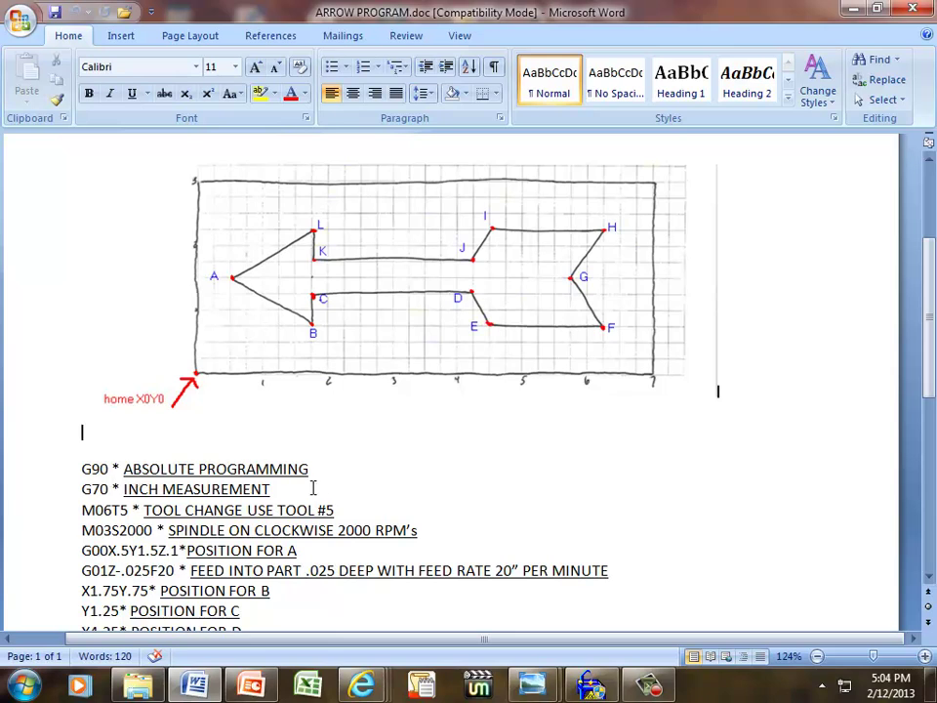
scroll(312, 483, "down", 2)
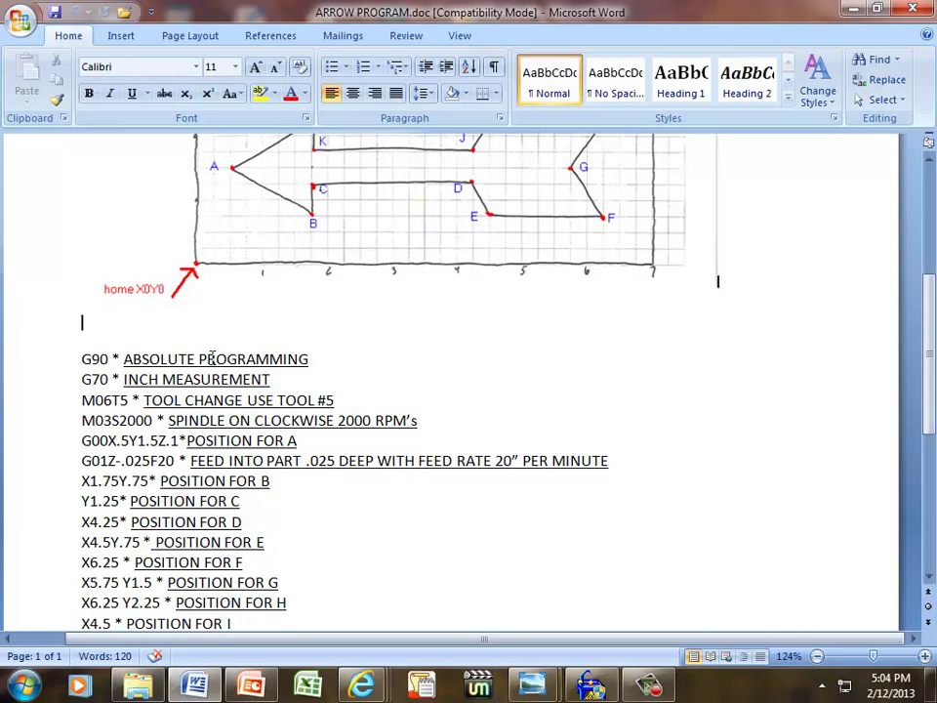
scroll(161, 328, "up", 1)
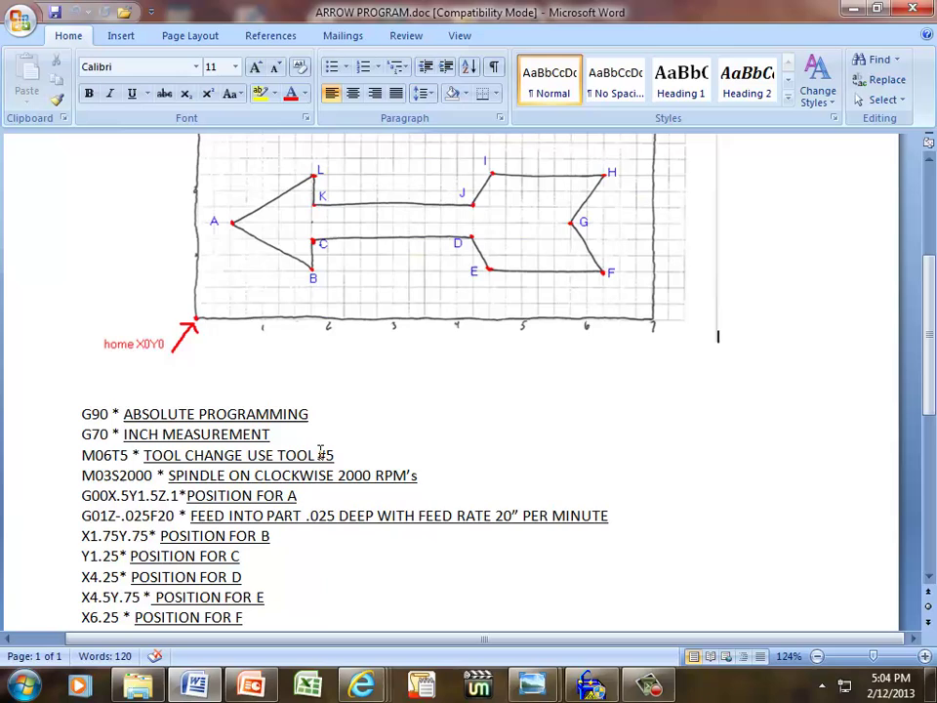
scroll(320, 451, "down", 1)
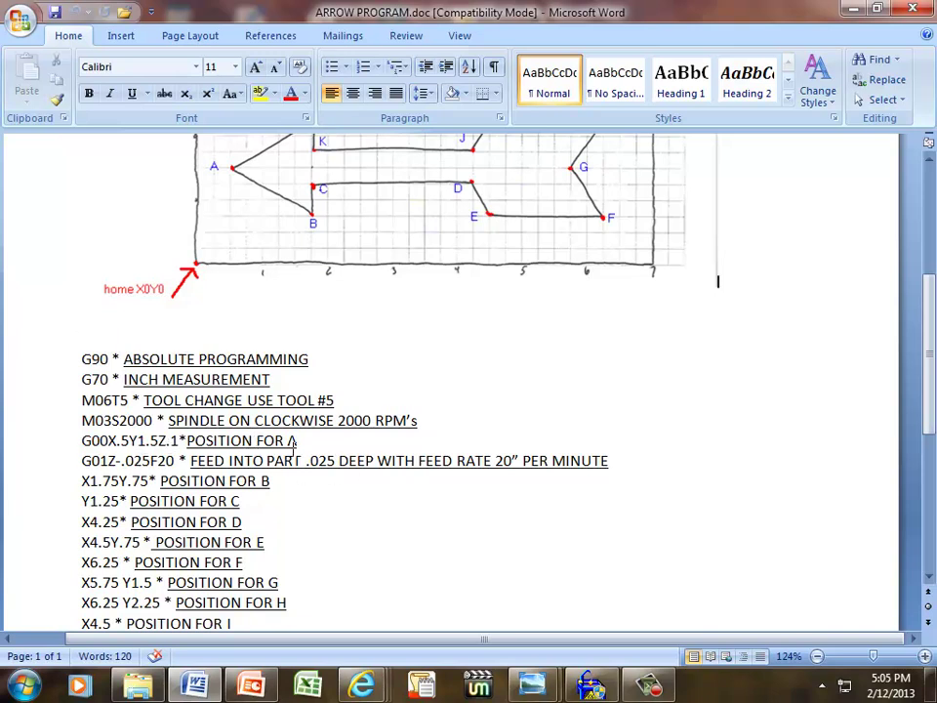
scroll(294, 441, "up", 2)
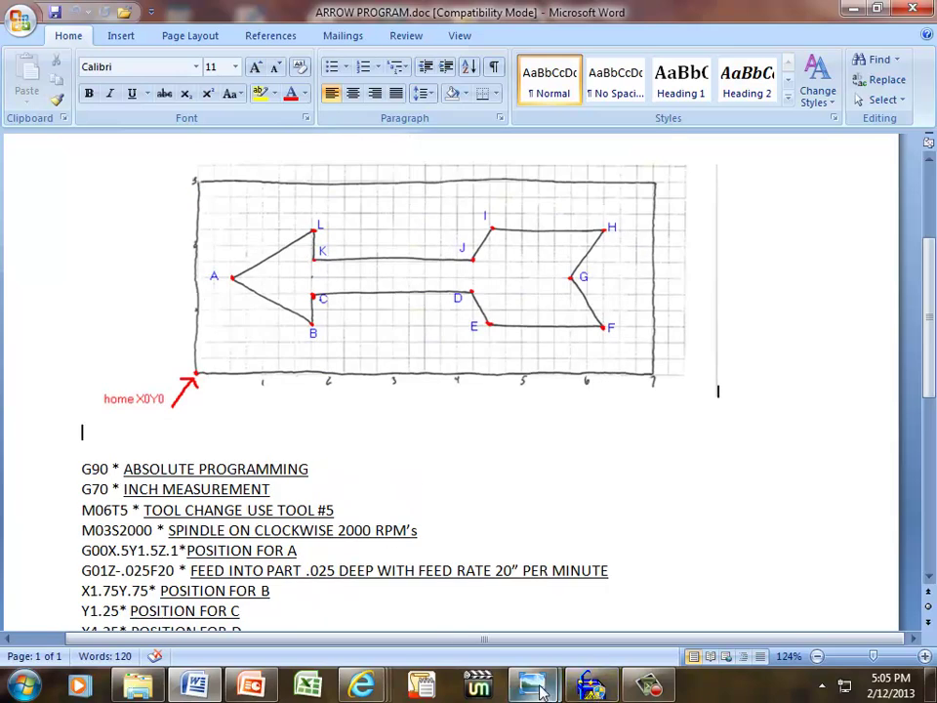
Step: Bring ARROW.jpg back up from the Photo Viewer taskbar preview to compare the plain drawing
mouse_move(548, 681)
left_click(591, 590)
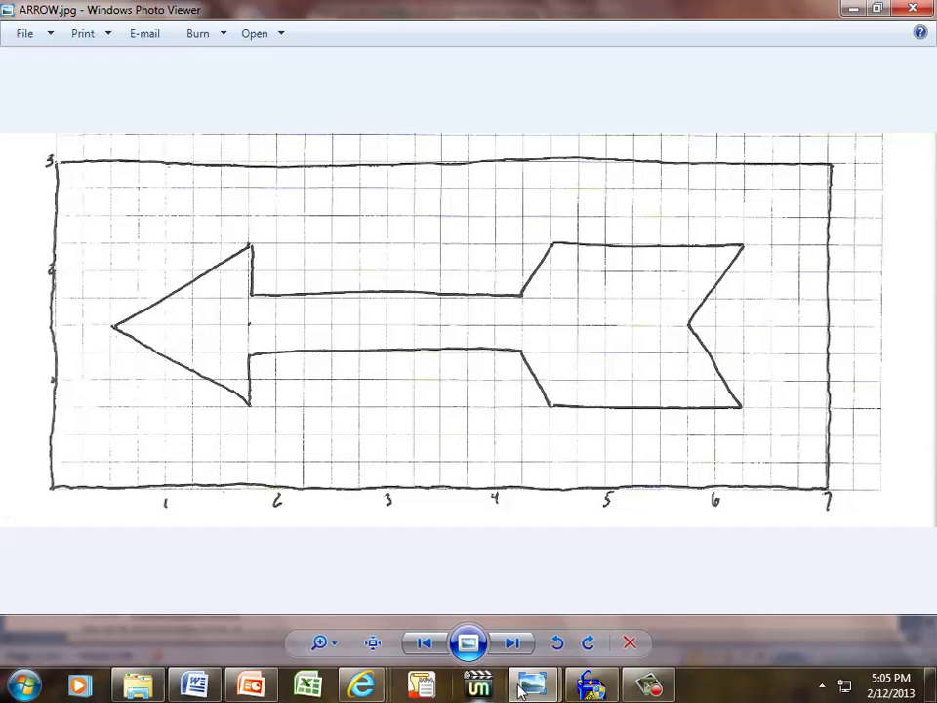
mouse_move(540, 690)
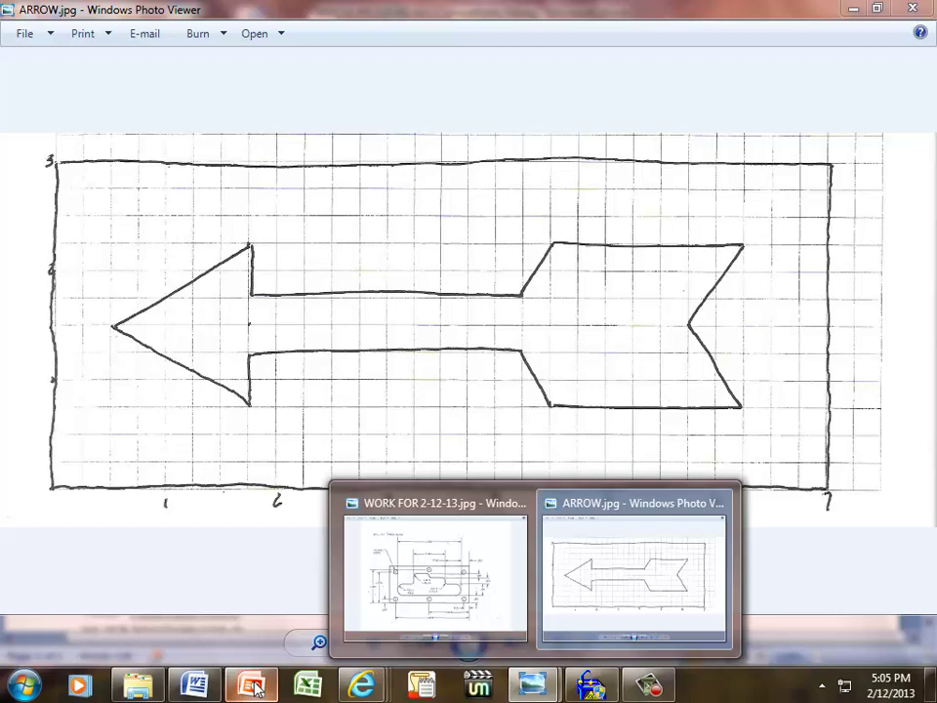
left_click(196, 686)
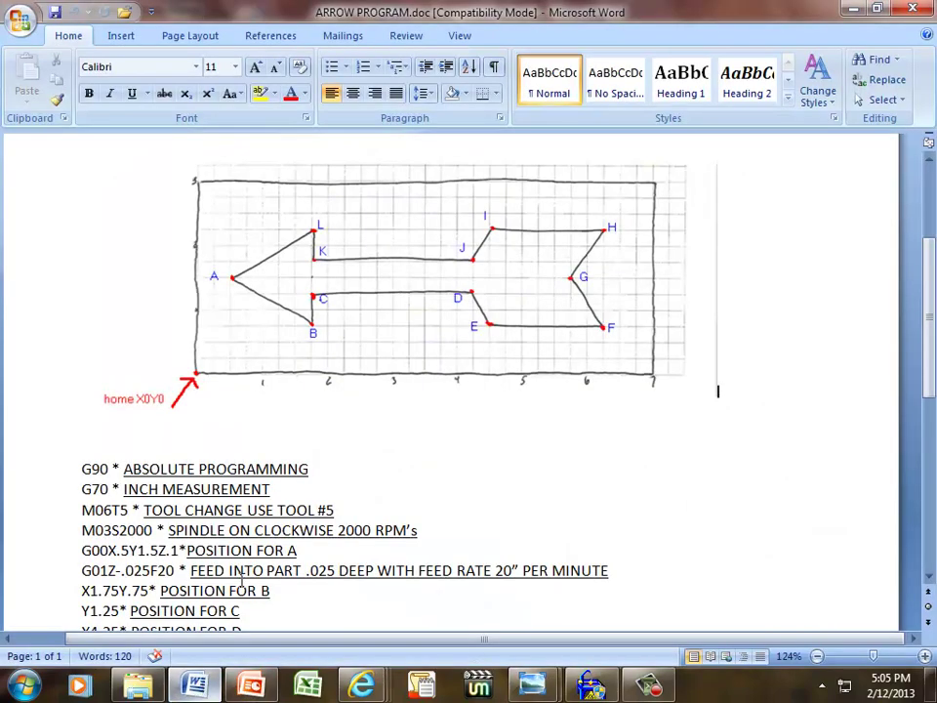
scroll(241, 537, "down", 1)
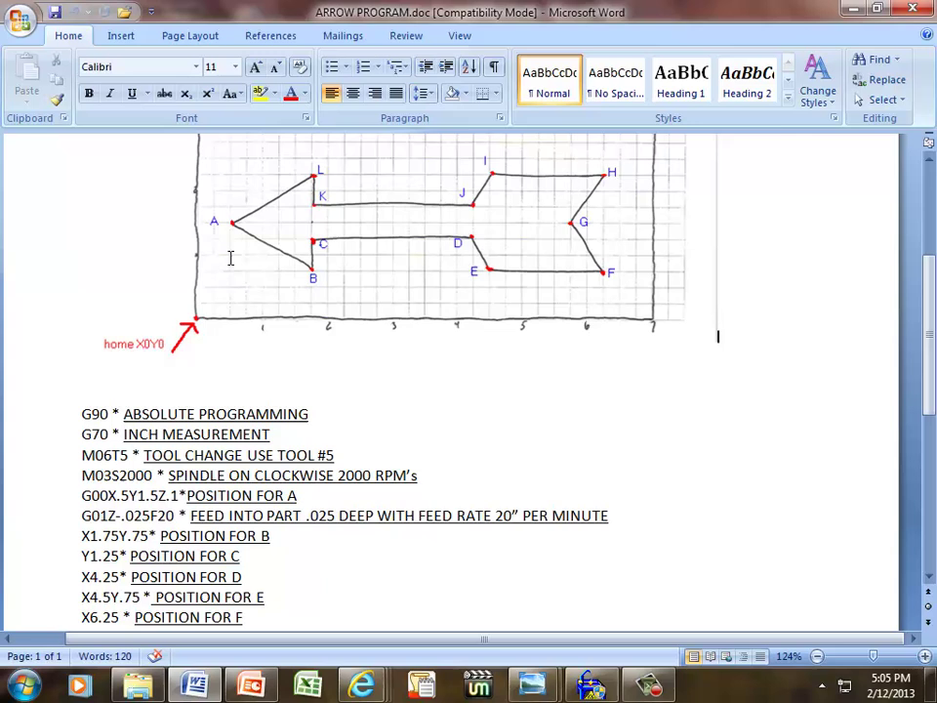
scroll(183, 529, "down", 2)
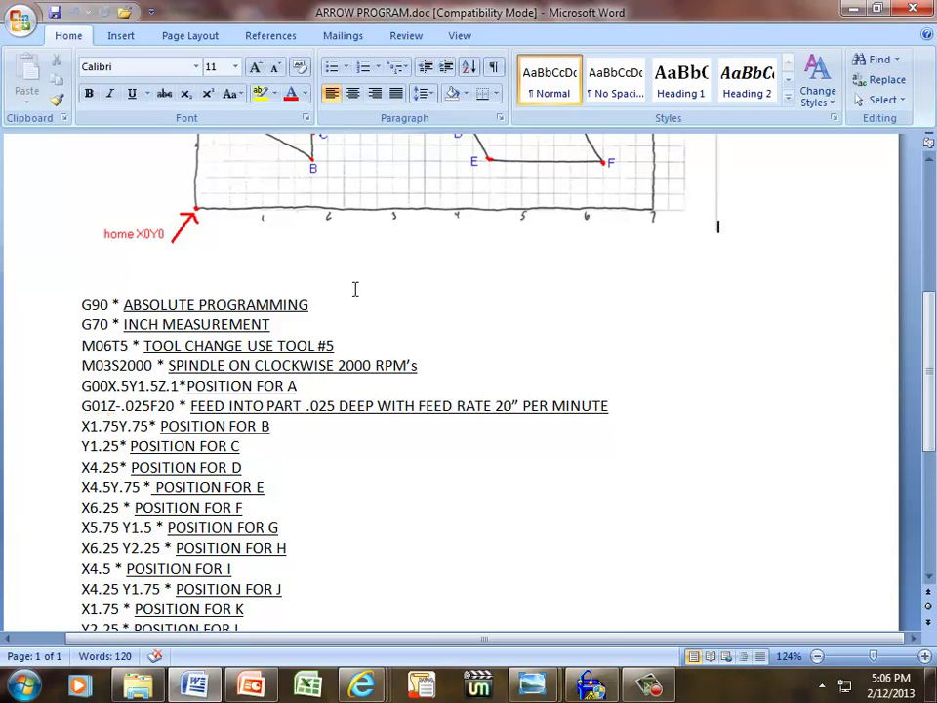
scroll(357, 277, "up", 3)
scroll(357, 278, "down", 1)
scroll(357, 278, "down", 1)
scroll(356, 278, "up", 1)
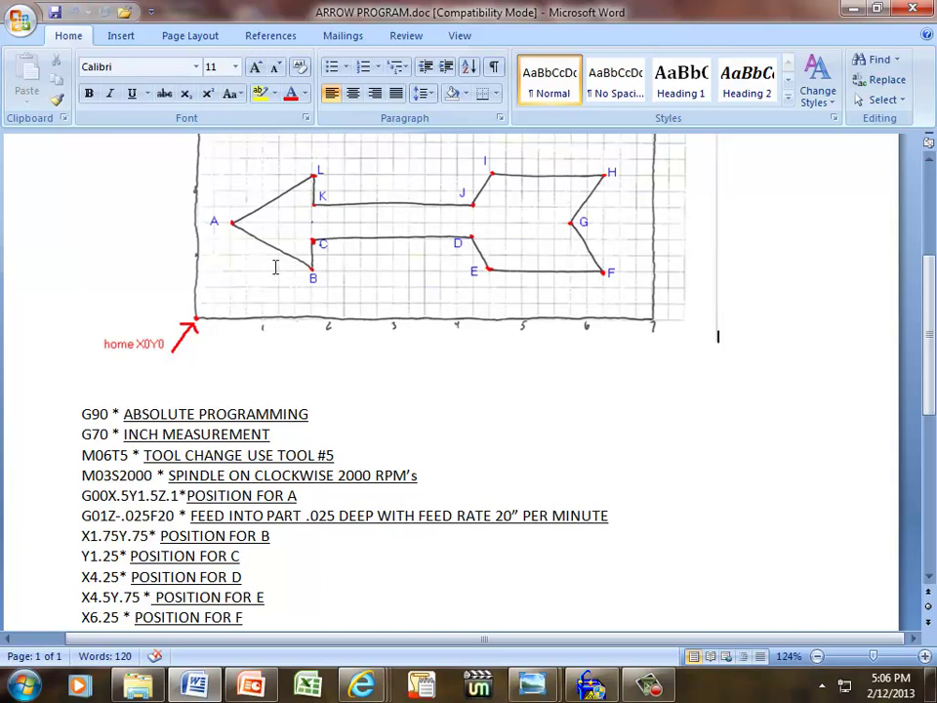
scroll(283, 445, "down", 1)
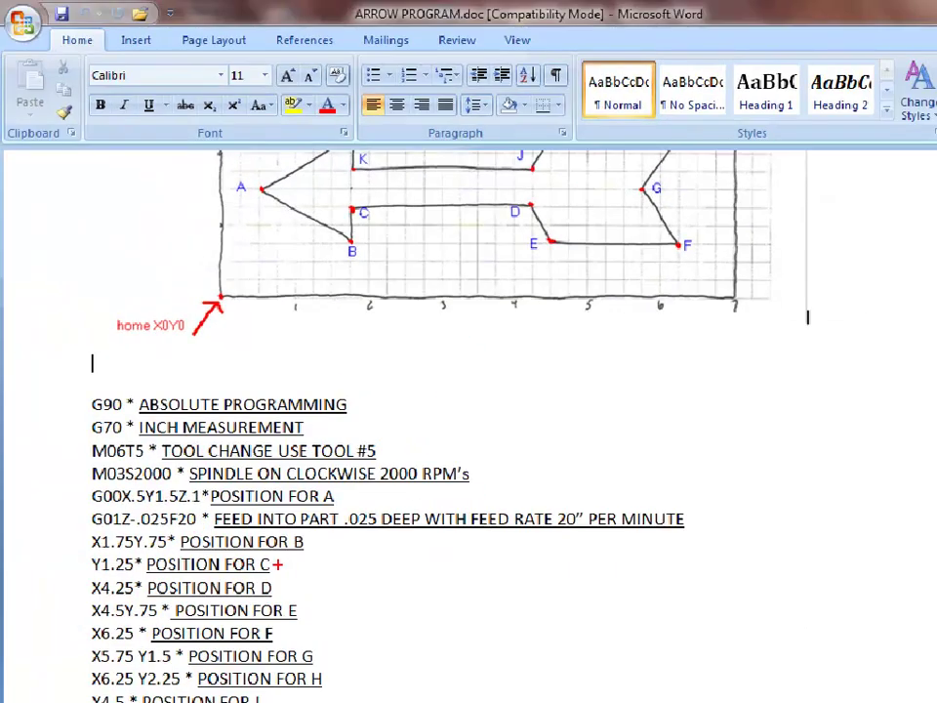
left_click_drag(76, 553, 200, 543)
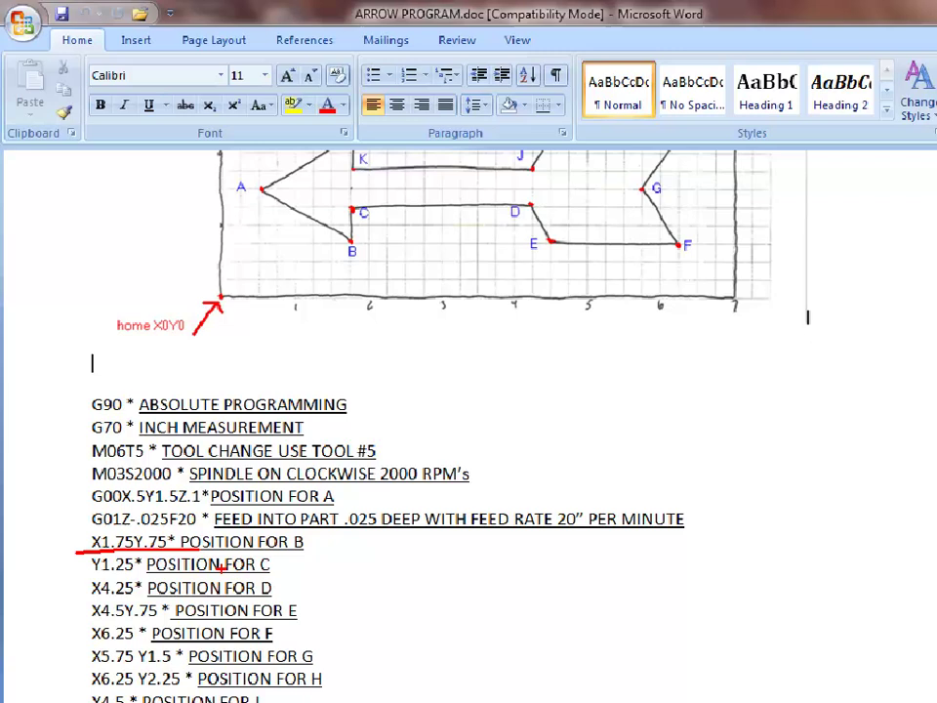
key("Escape")
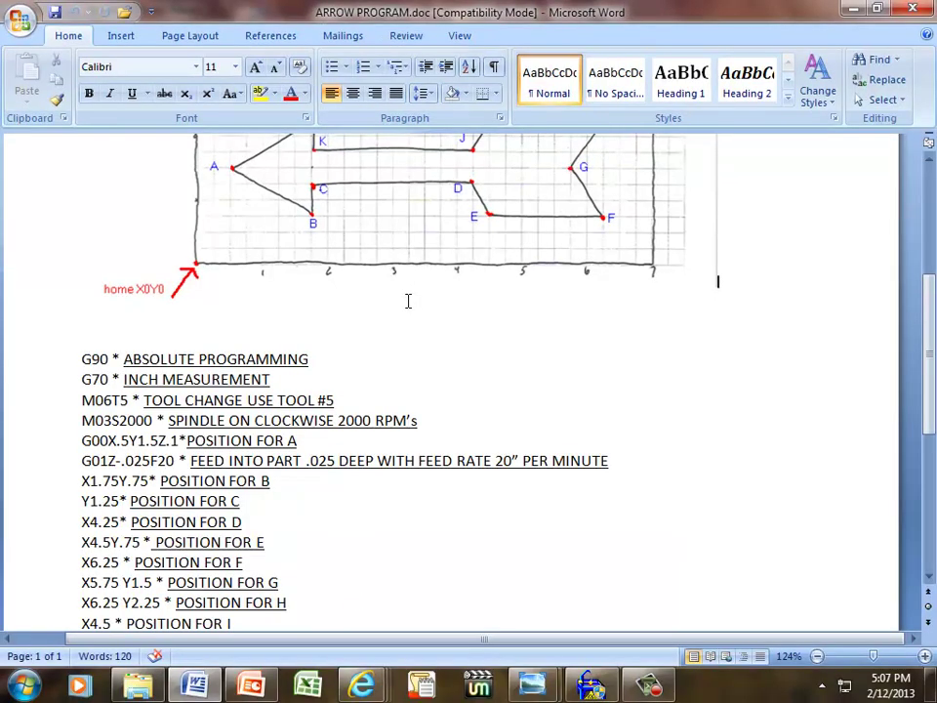
Step: Magnify with ZoomIt and draw a red Y-axis line to home X0Y0 and an X-direction arrow below the grid
scroll(333, 212, "up", 2)
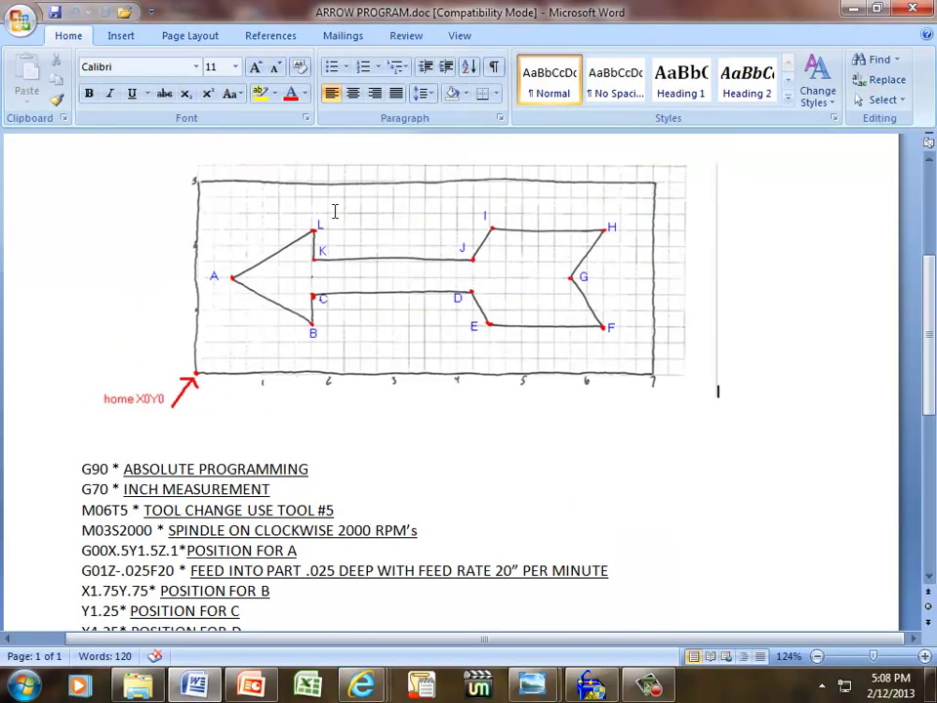
key("ctrl+1")
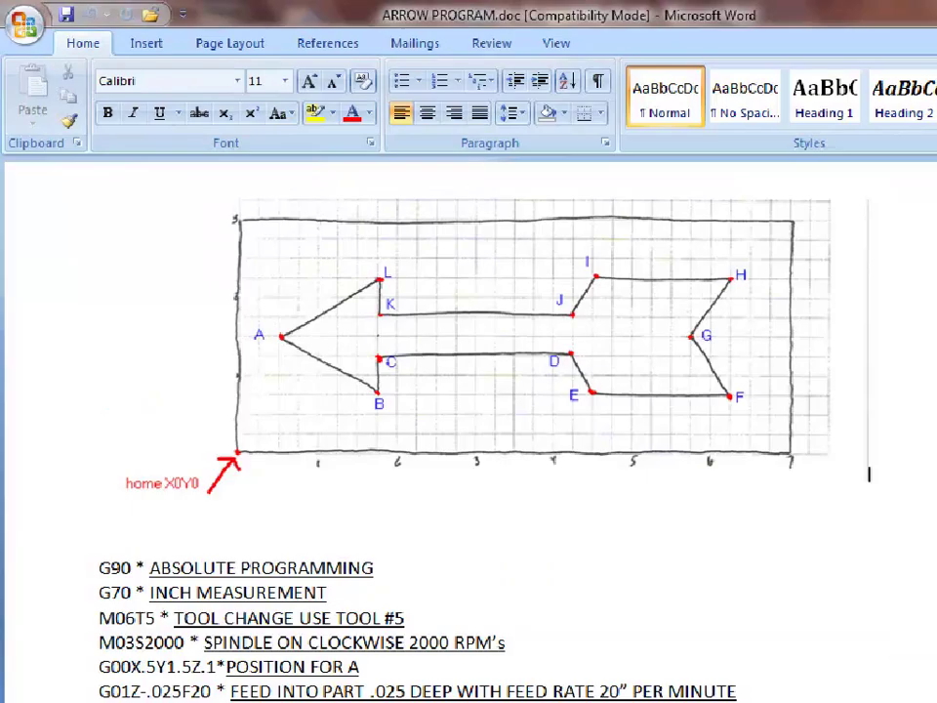
left_click(379, 301)
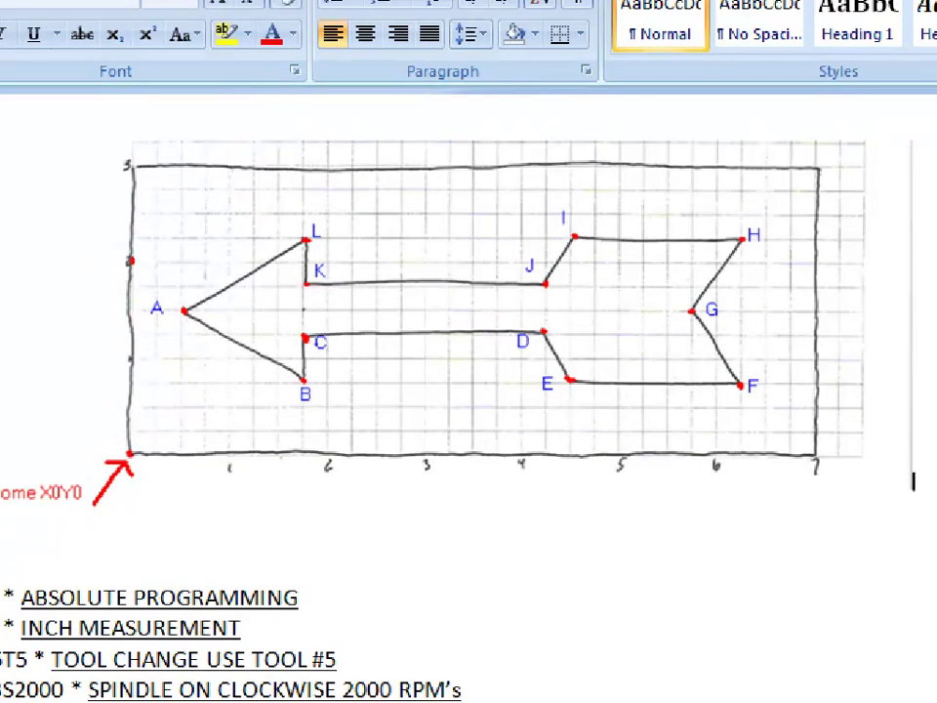
left_click_drag(132, 312, 127, 451)
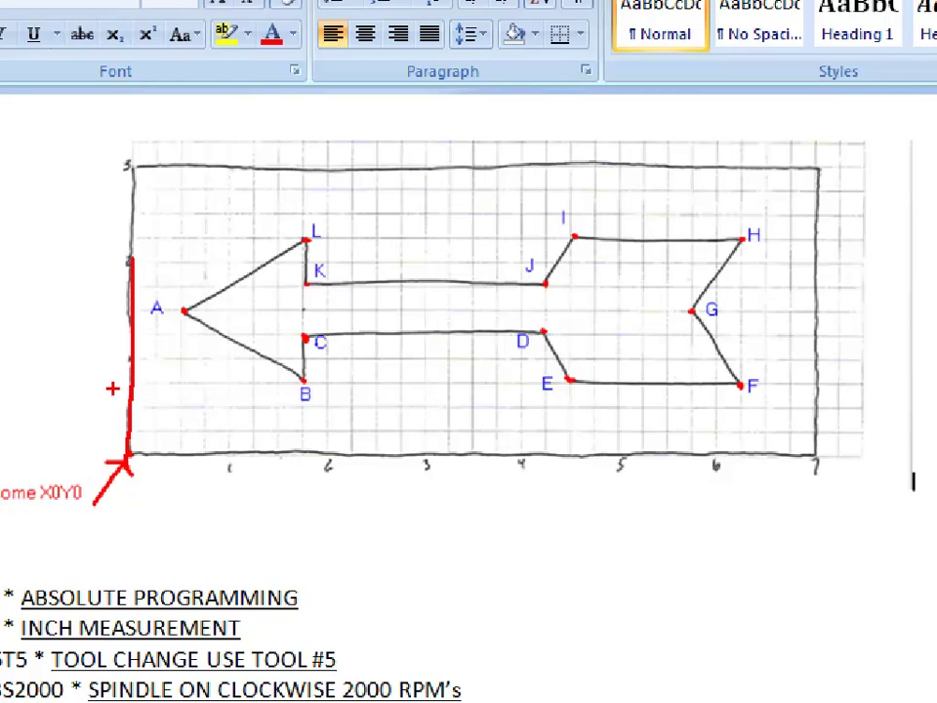
mouse_move(203, 516)
left_mouse_down()
mouse_move(480, 521)
mouse_move(494, 511)
mouse_move(454, 498)
left_mouse_up()
left_click_drag(500, 523, 450, 552)
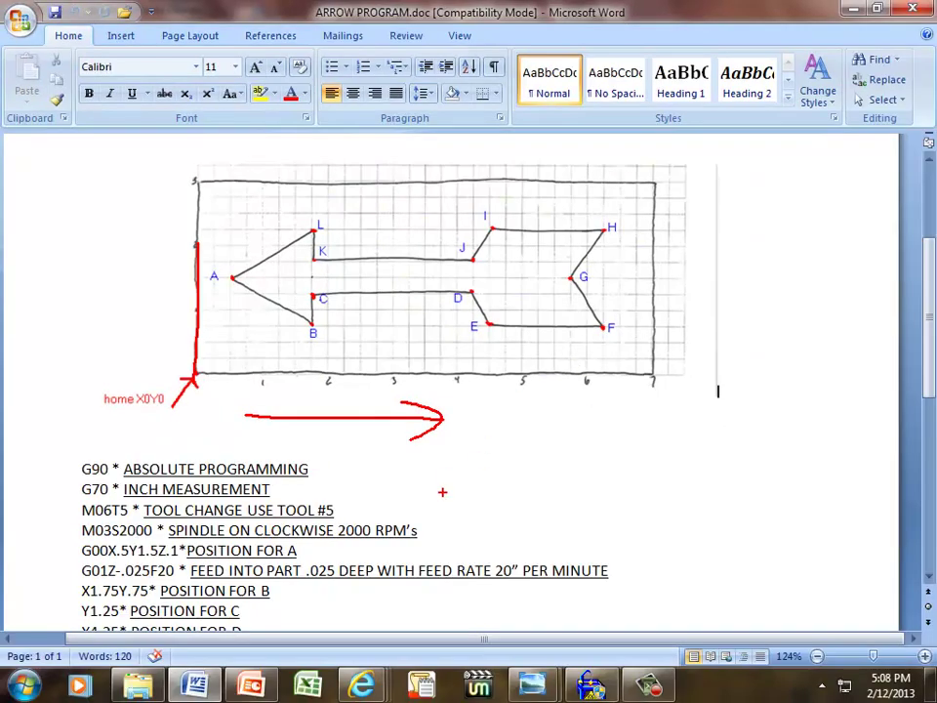
Step: Clear the red markings and highlight the X4.25 coordinate line for point D
key("Escape")
scroll(334, 458, "down", 3)
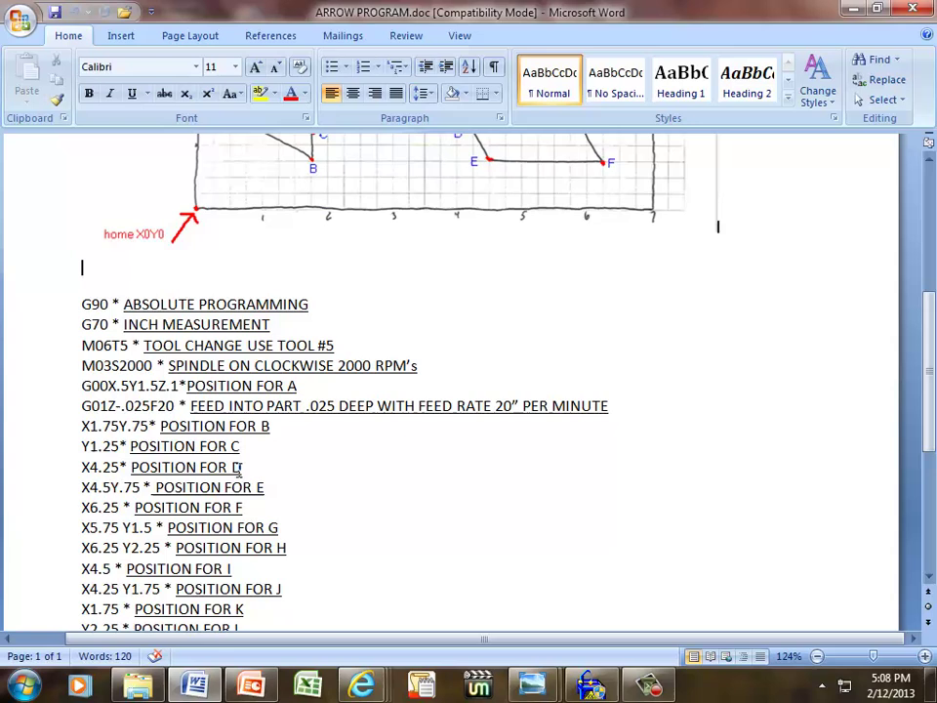
left_click_drag(244, 467, 71, 466)
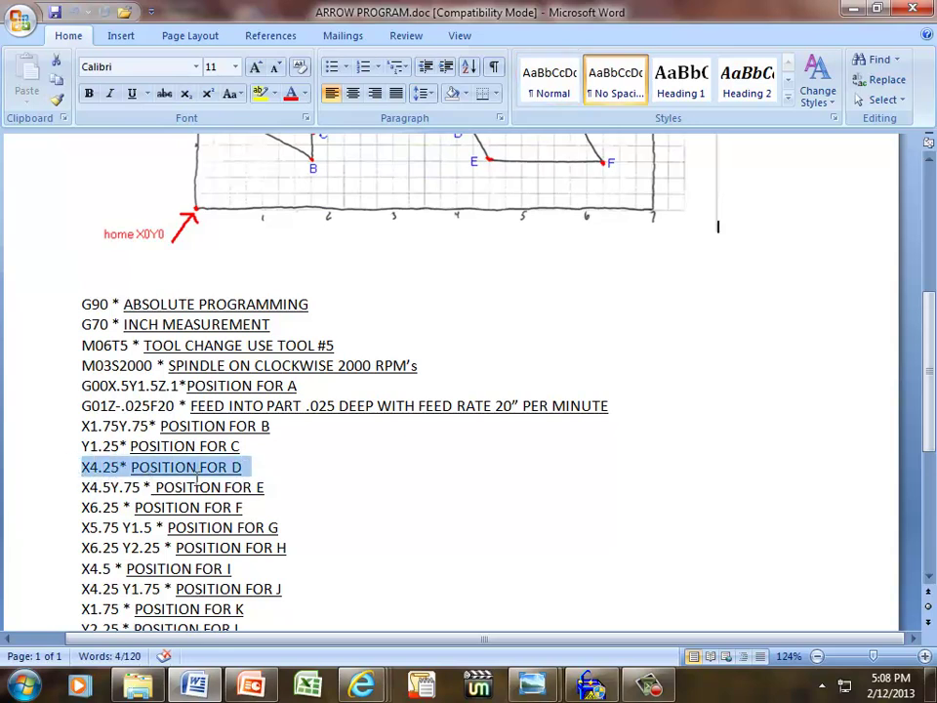
scroll(524, 330, "up", 2)
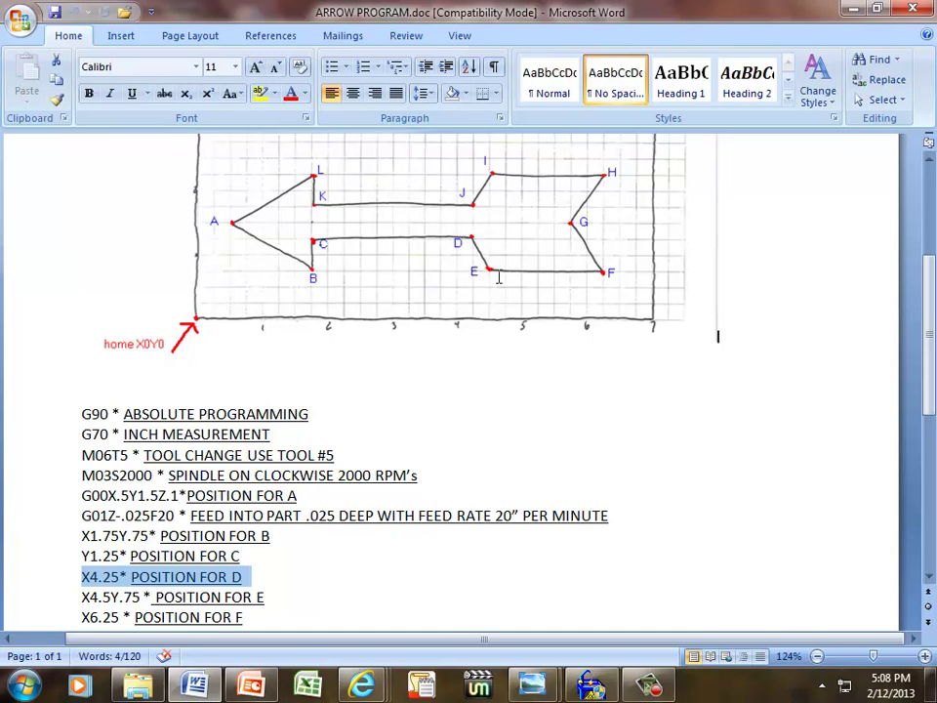
scroll(495, 322, "down", 2)
scroll(497, 326, "up", 1)
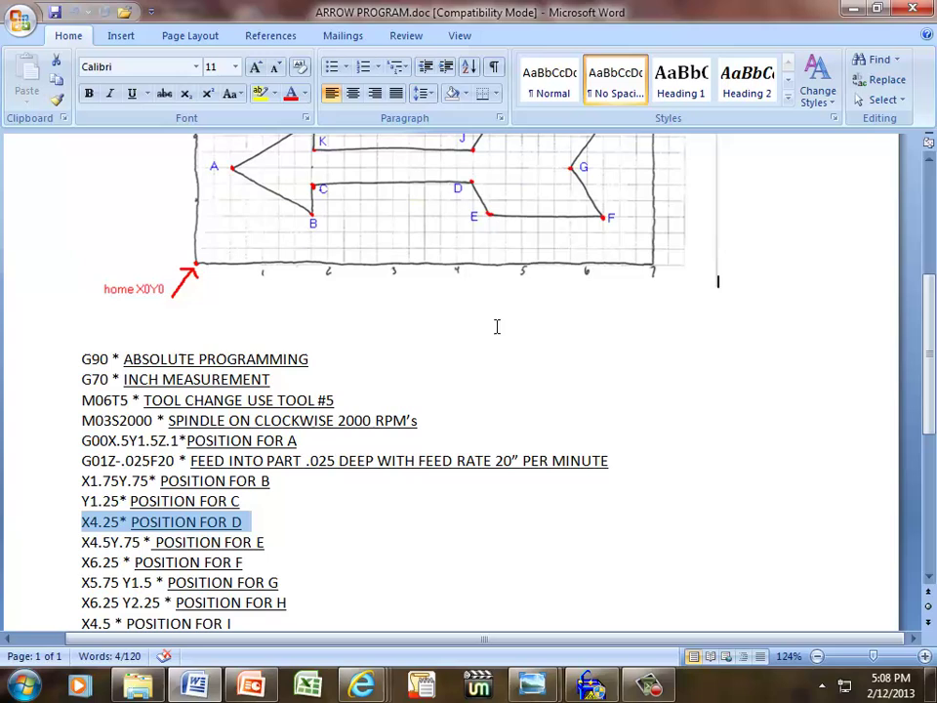
mouse_move(531, 686)
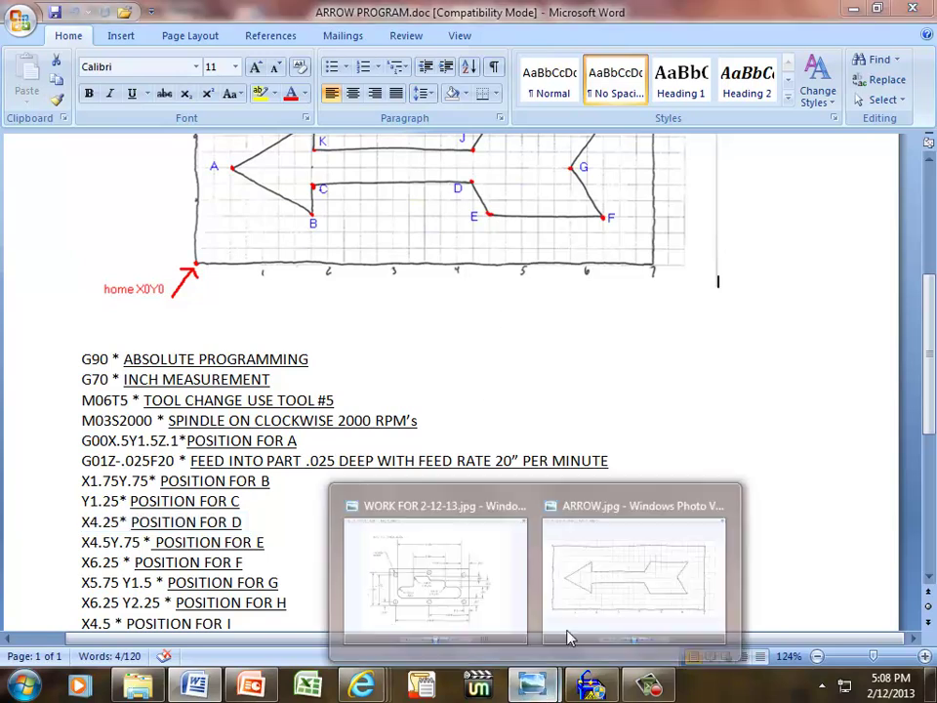
left_click(591, 600)
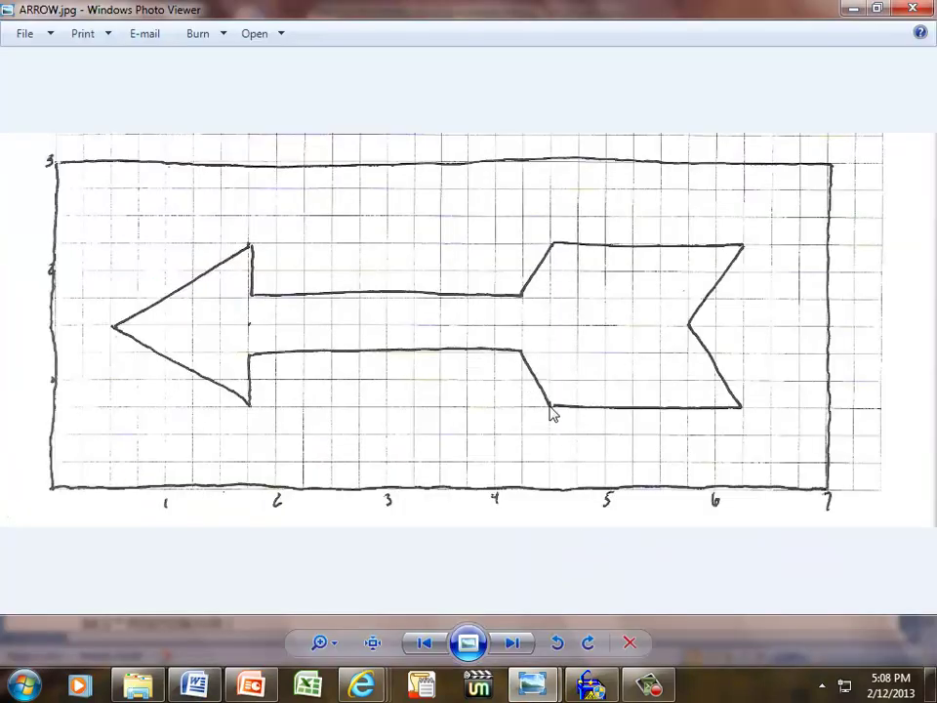
left_click(192, 685)
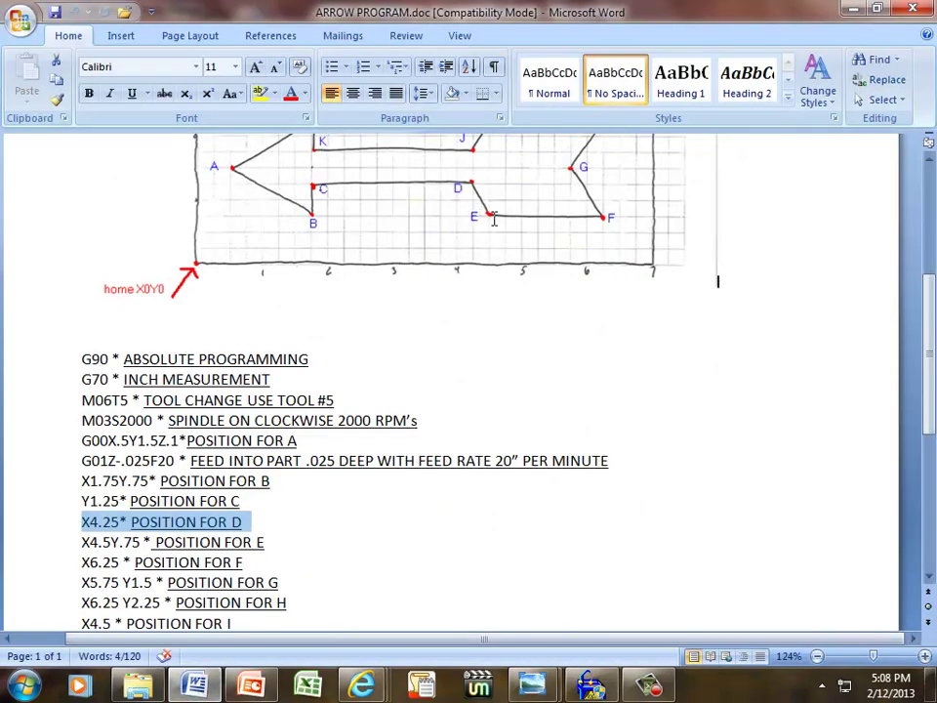
left_click(530, 685)
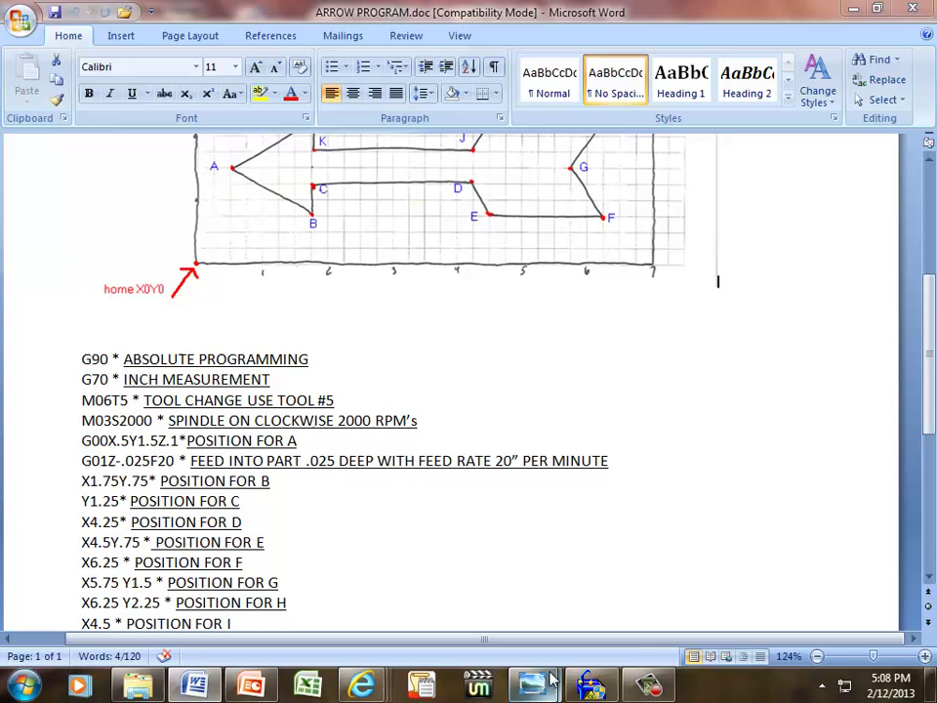
left_click(590, 512)
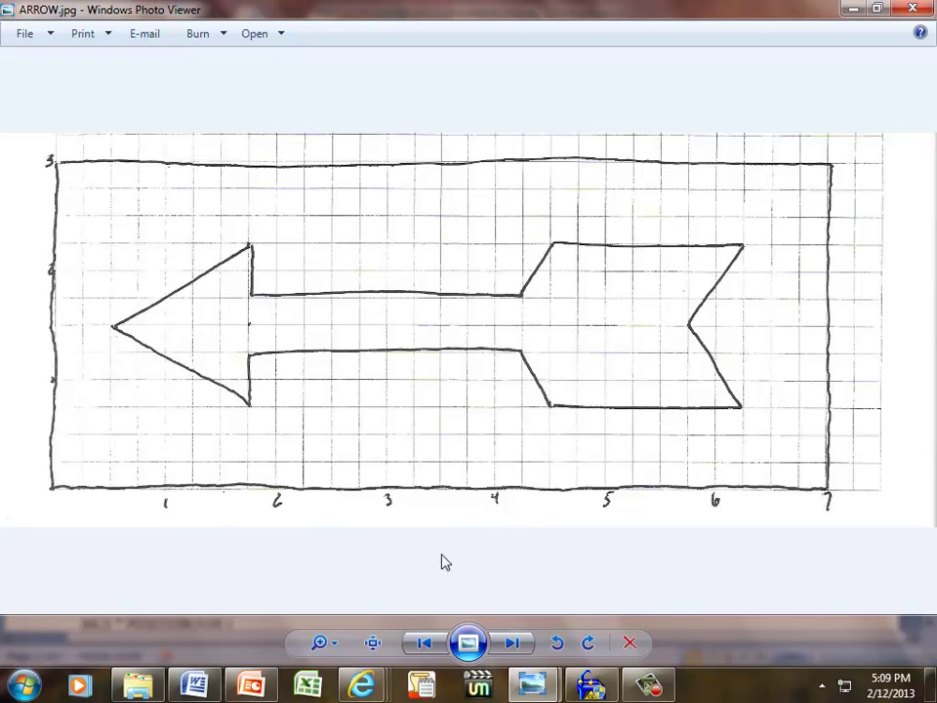
left_click(200, 691)
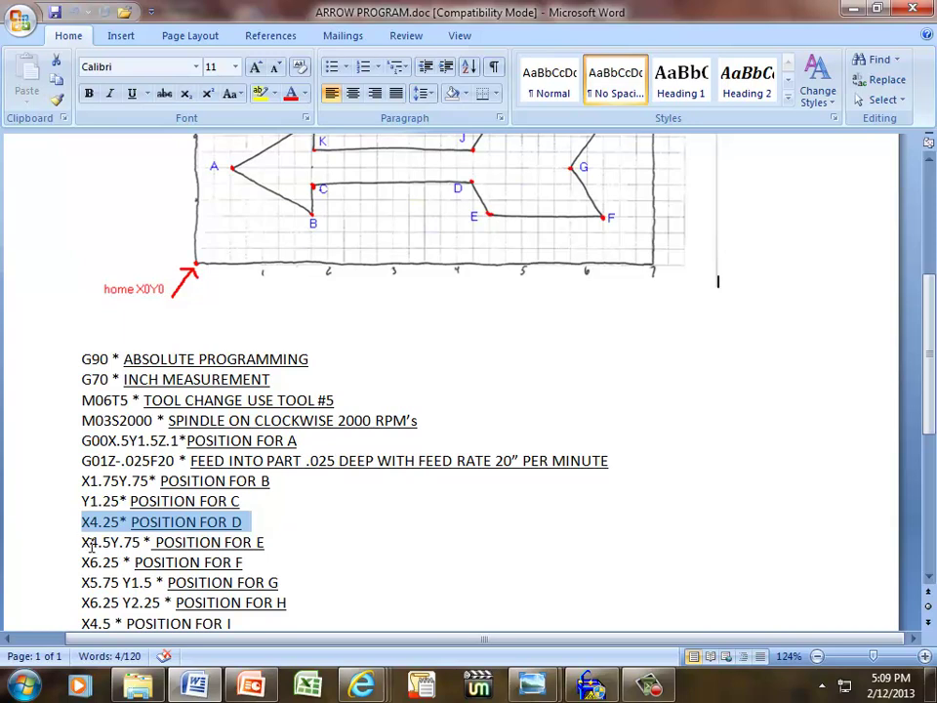
Step: Highlight 'X4.5Y.75 *', the coordinates for point E
left_click_drag(84, 542, 166, 542)
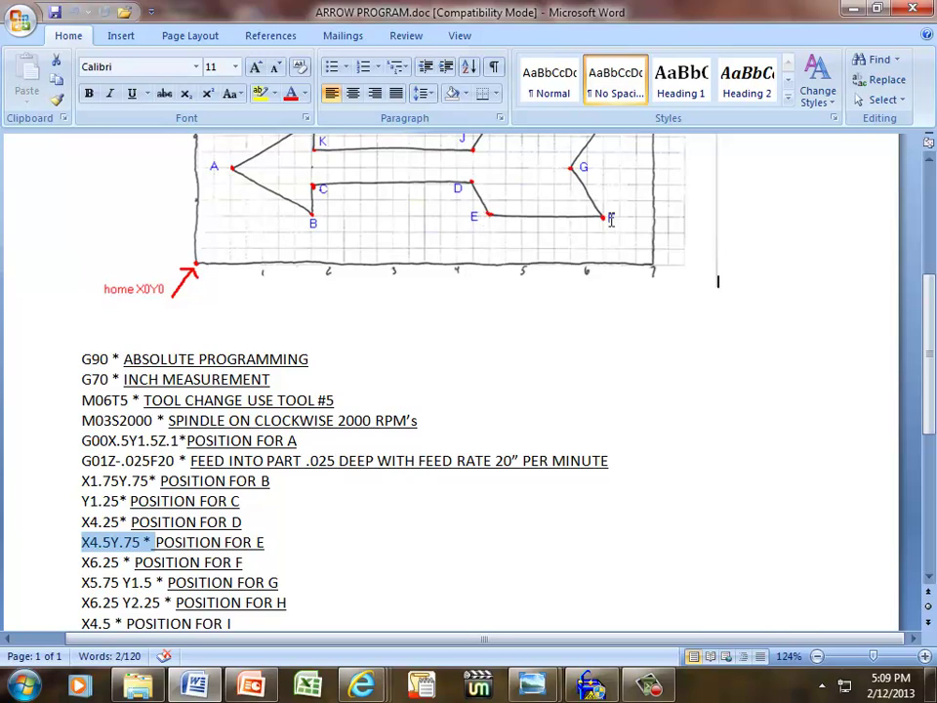
scroll(499, 375, "down", 1)
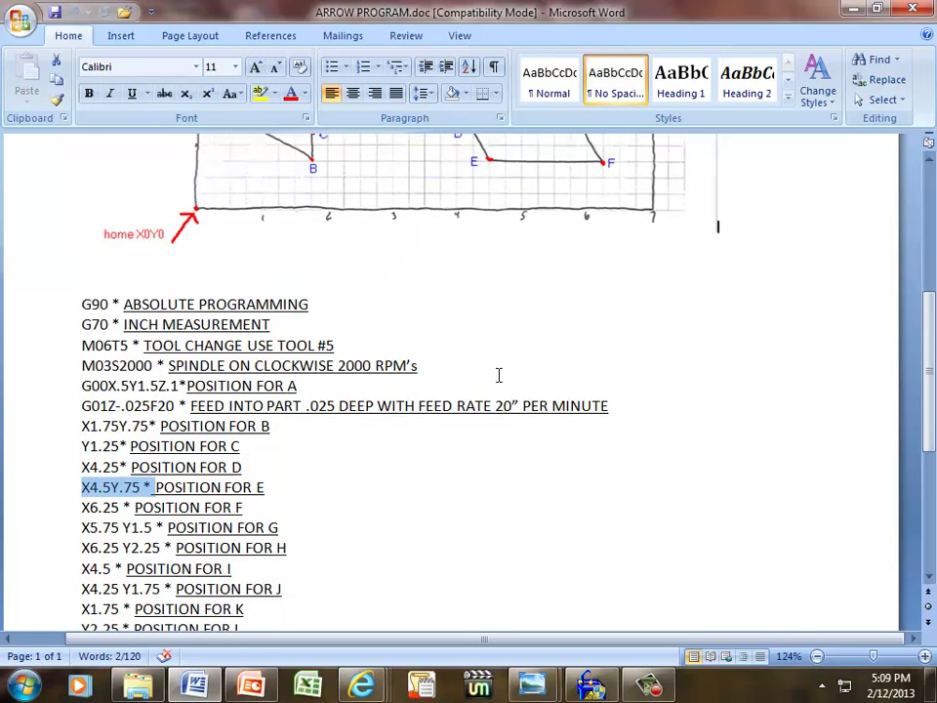
scroll(499, 322, "up", 1)
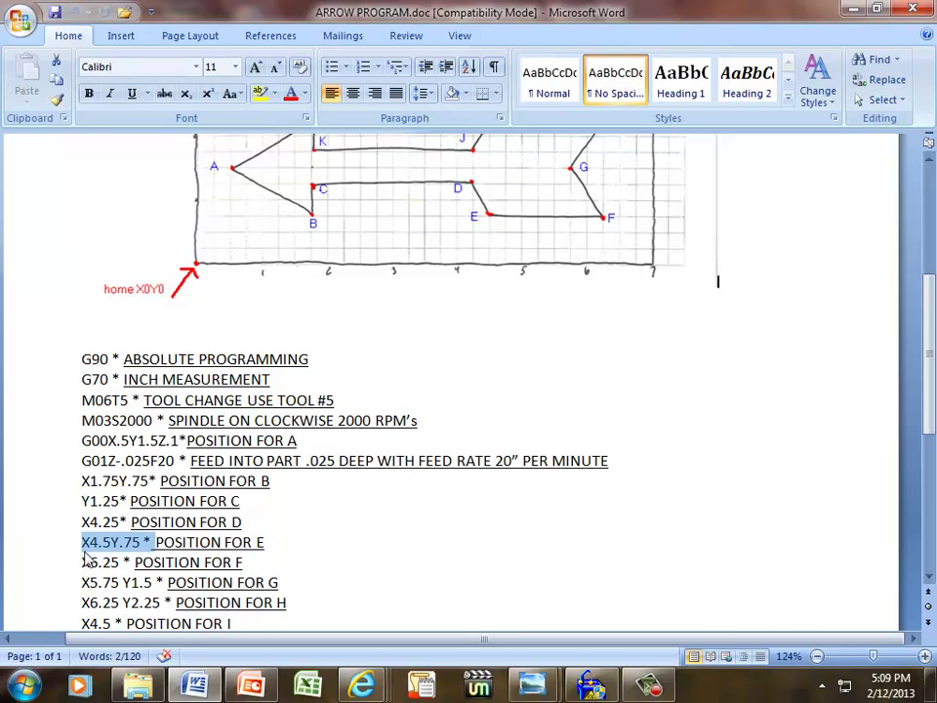
Step: Highlight the whole 'X6.25 * POSITION FOR F' line and compare it with the drawing
left_click_drag(85, 562, 236, 562)
scroll(352, 556, "down", 1)
scroll(352, 555, "down", 1)
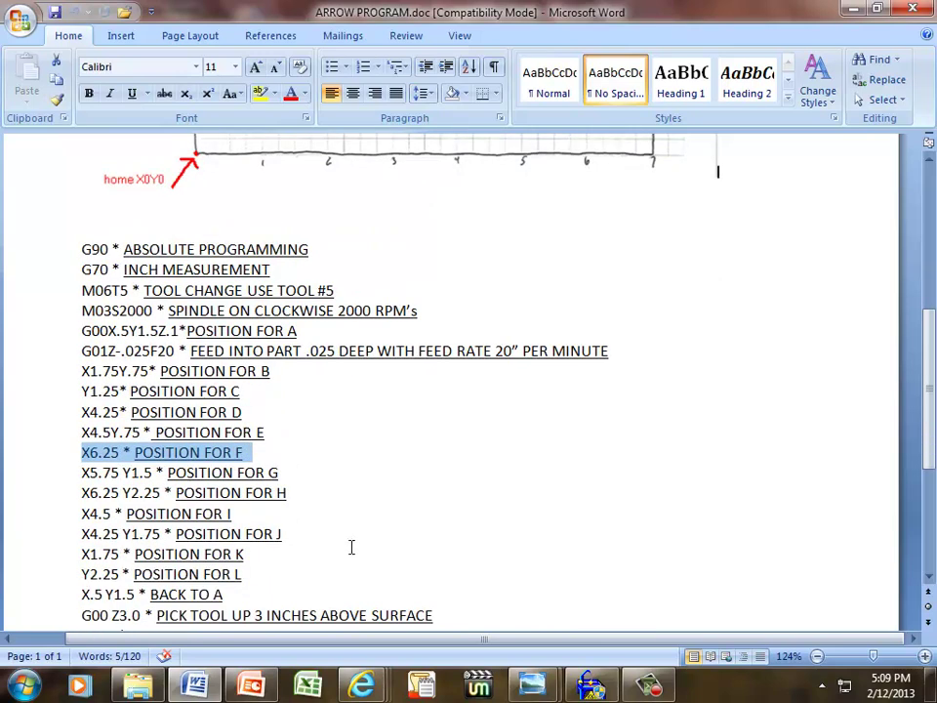
scroll(309, 475, "up", 3)
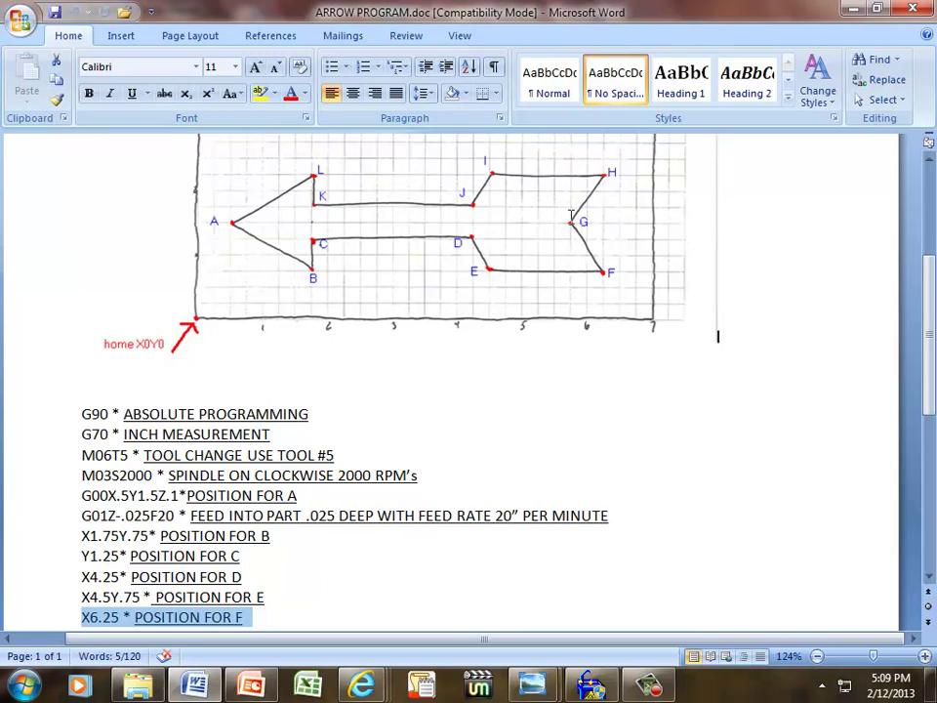
scroll(472, 413, "down", 2)
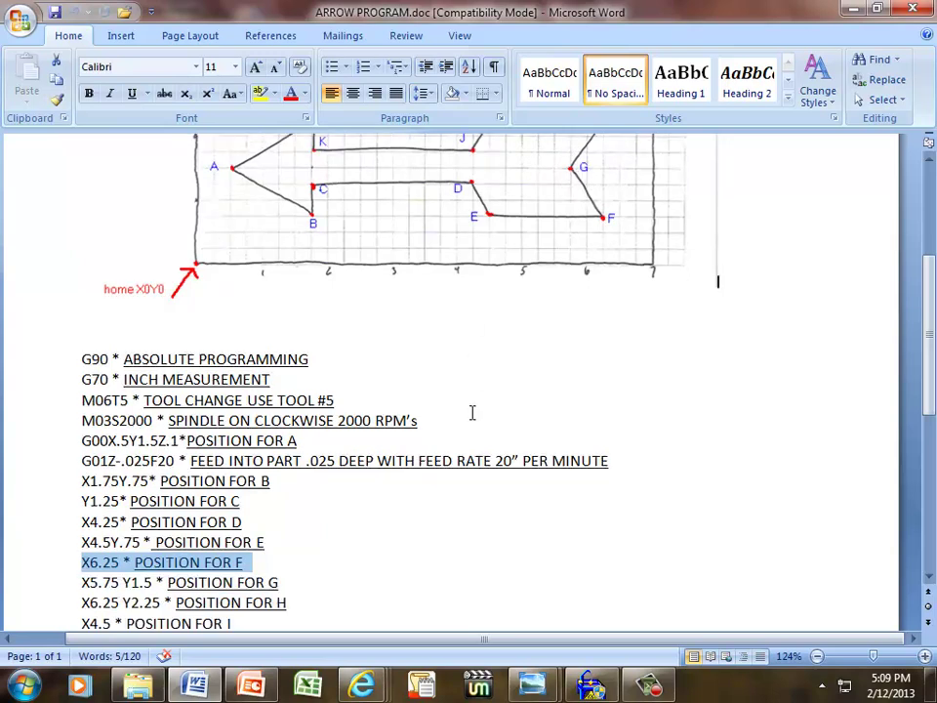
scroll(472, 413, "up", 1)
scroll(471, 412, "down", 1)
scroll(472, 413, "up", 3)
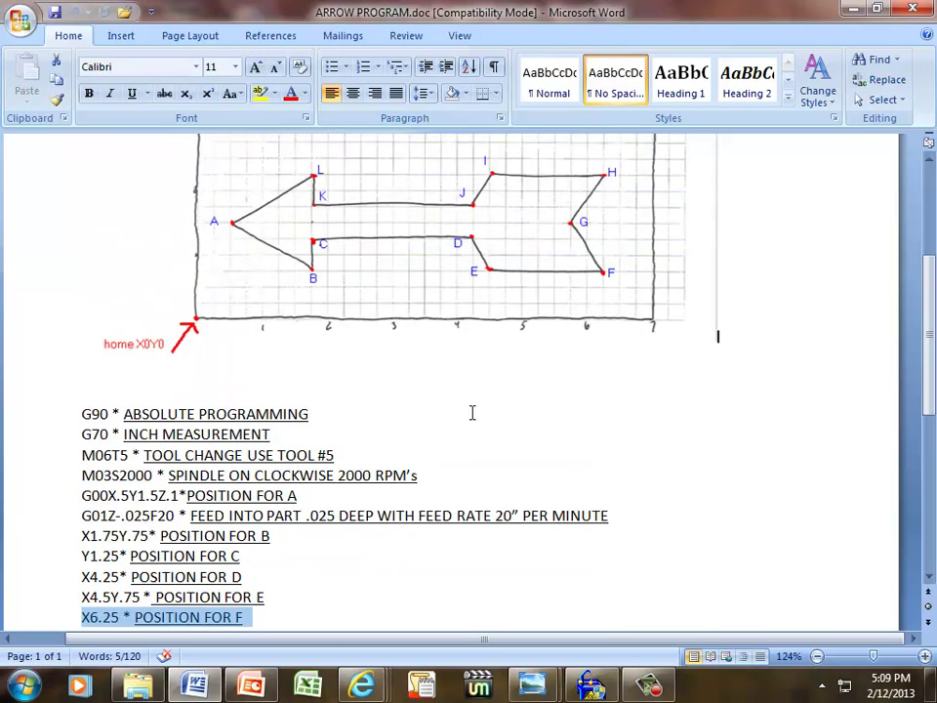
Step: View the original ARROW.jpg sketch, then switch back to the G-code document
mouse_move(532, 683)
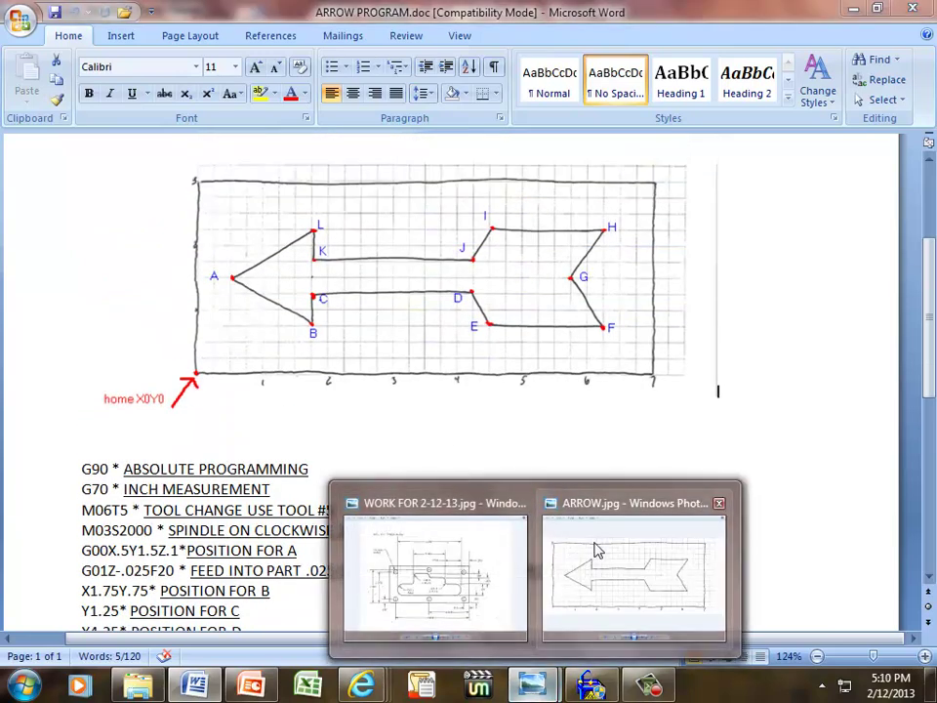
left_click(600, 551)
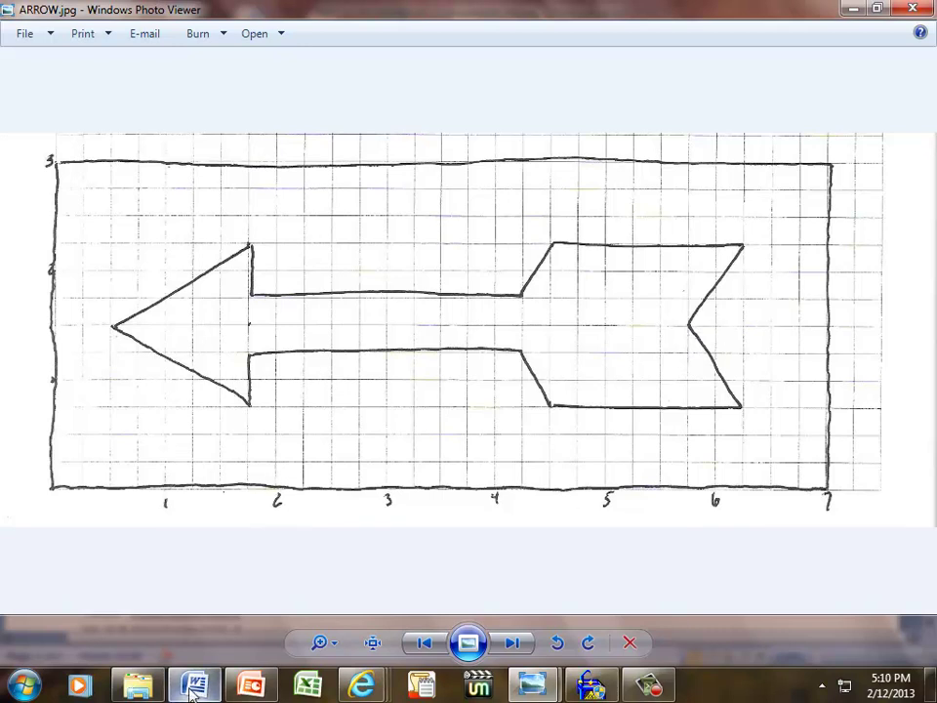
key("alt+Tab")
Step: Highlight 'X5.75 Y1.5 *' for point G, then bring the ARROW.jpg sketch back up
scroll(544, 384, "down", 4)
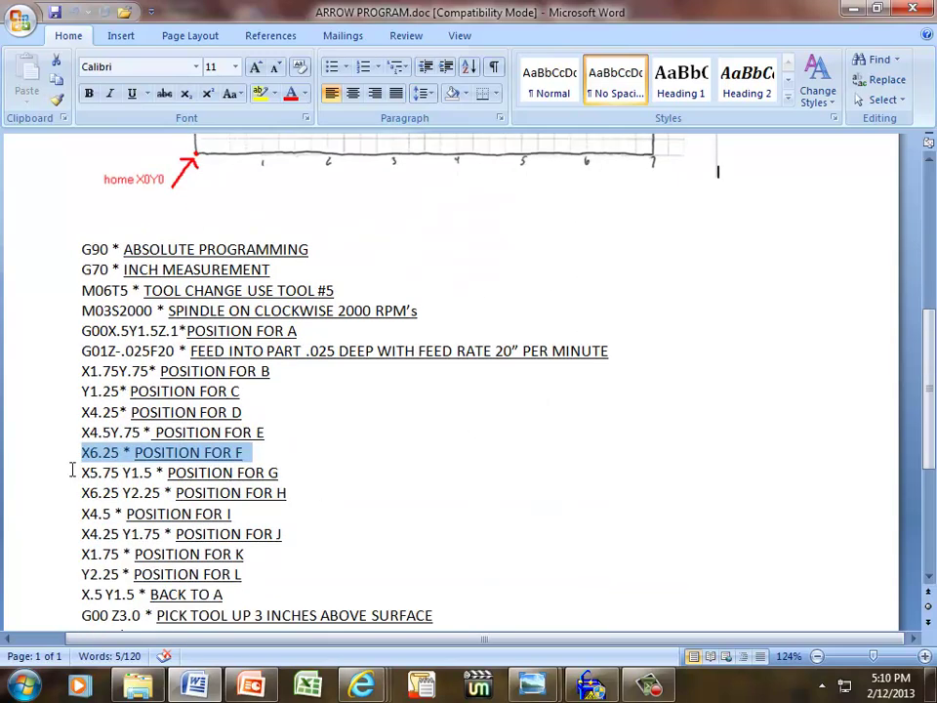
left_click_drag(81, 475, 151, 481)
scroll(464, 480, "up", 3)
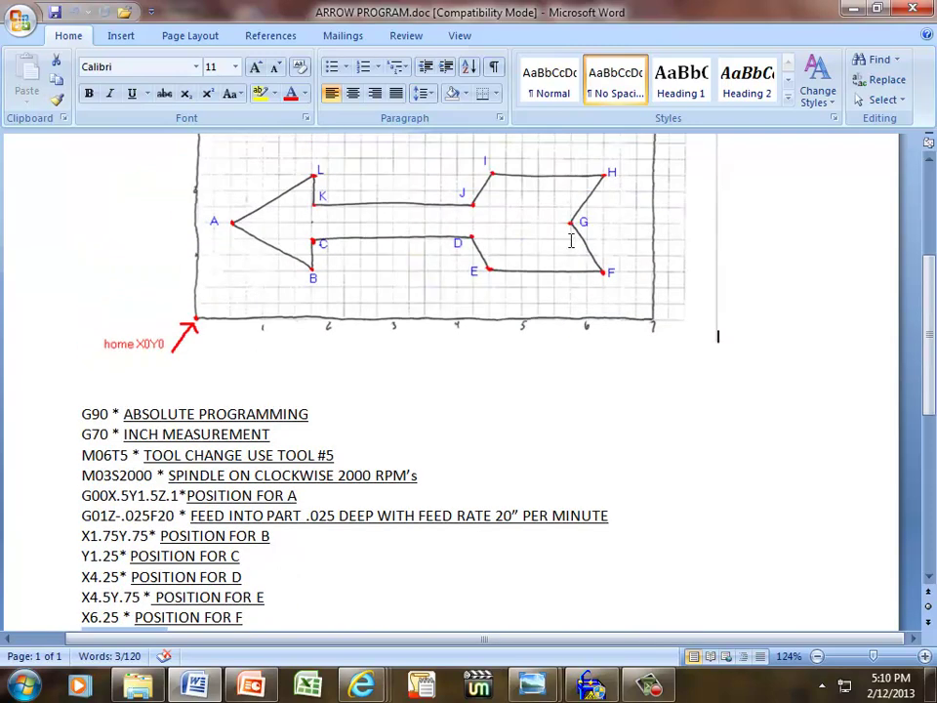
scroll(452, 383, "up", 3)
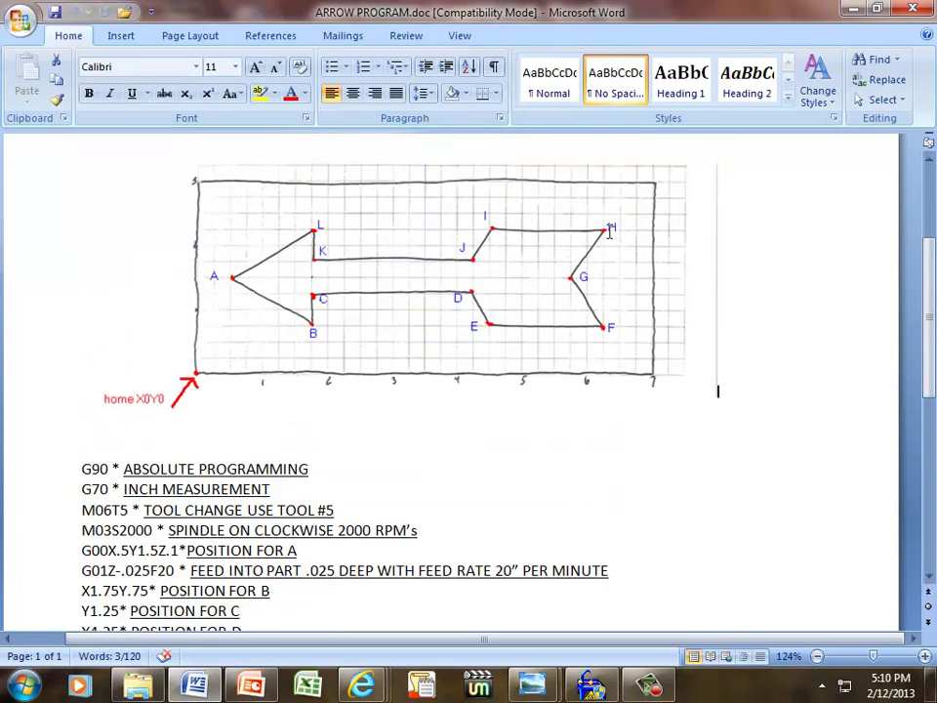
scroll(568, 268, "down", 3)
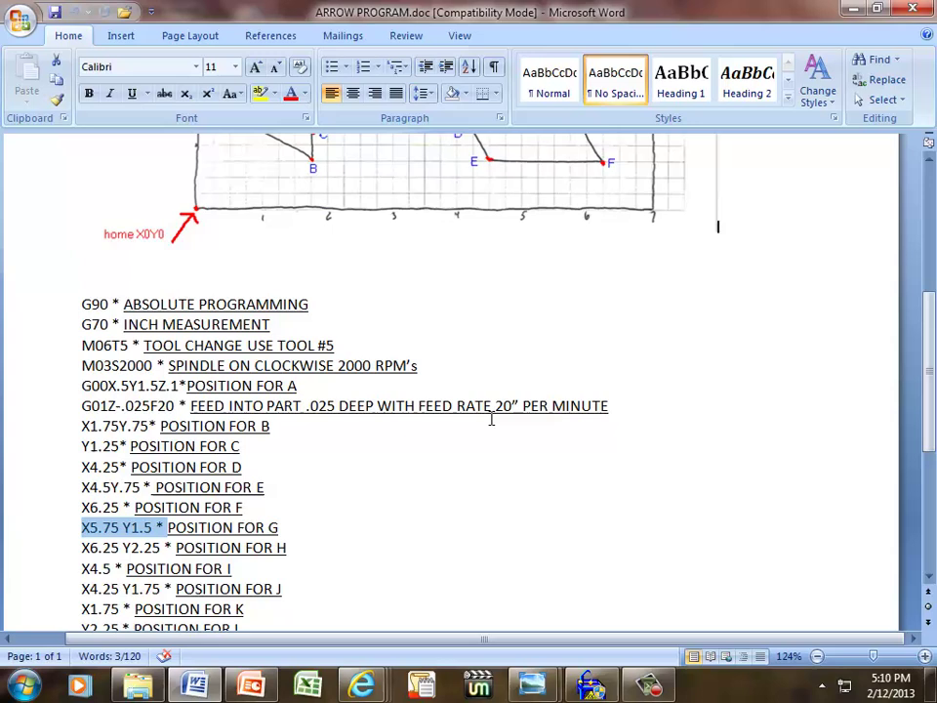
scroll(487, 478, "up", 3)
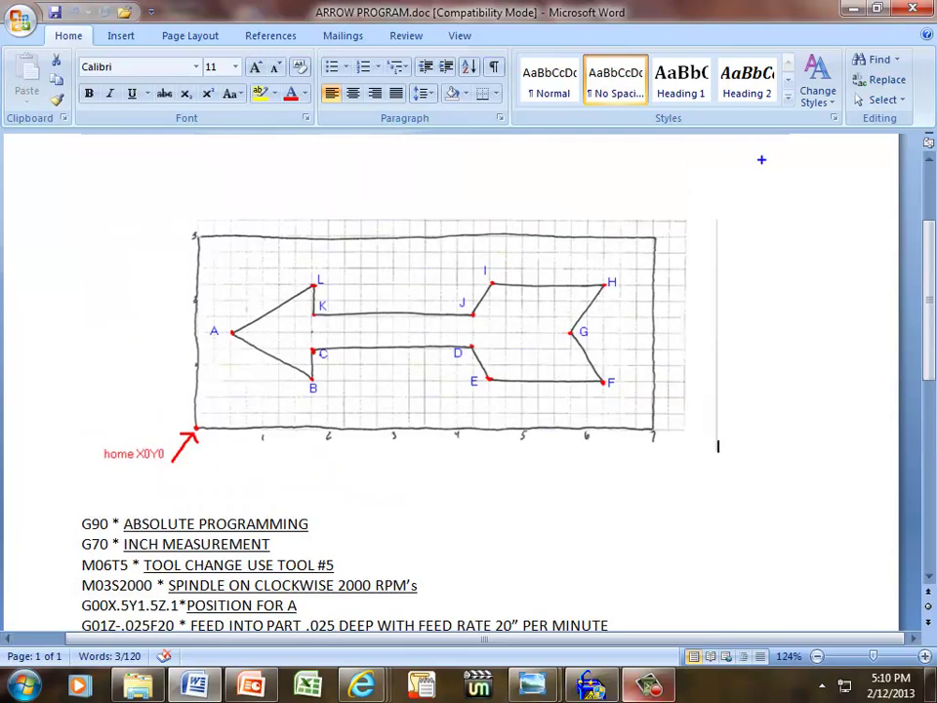
left_click(532, 684)
left_click(633, 555)
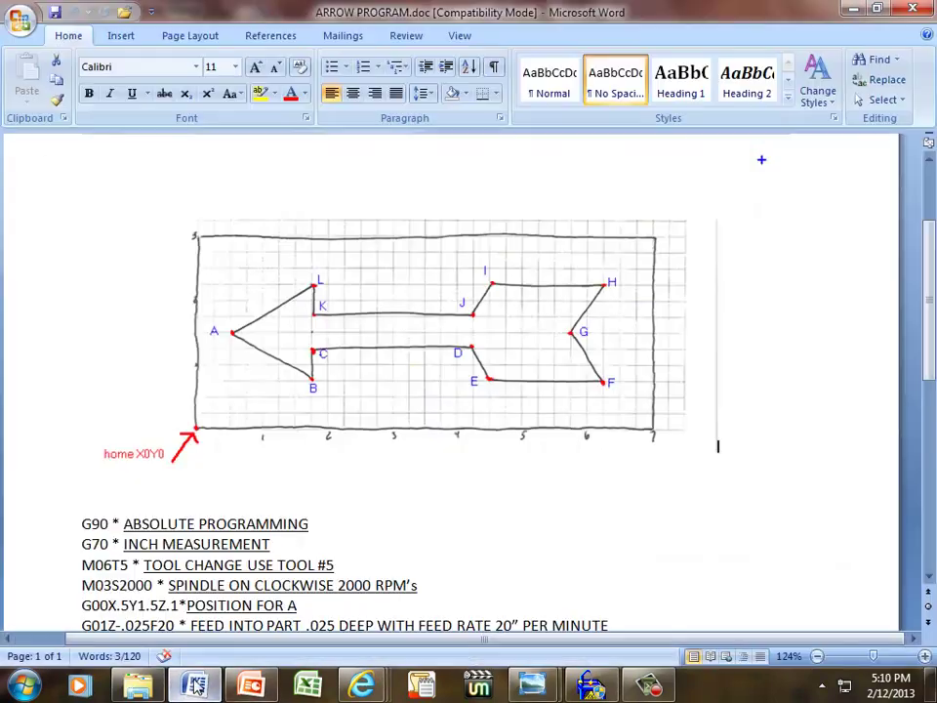
Step: Return to the G-code document and highlight the coordinates for point H
left_click(195, 685)
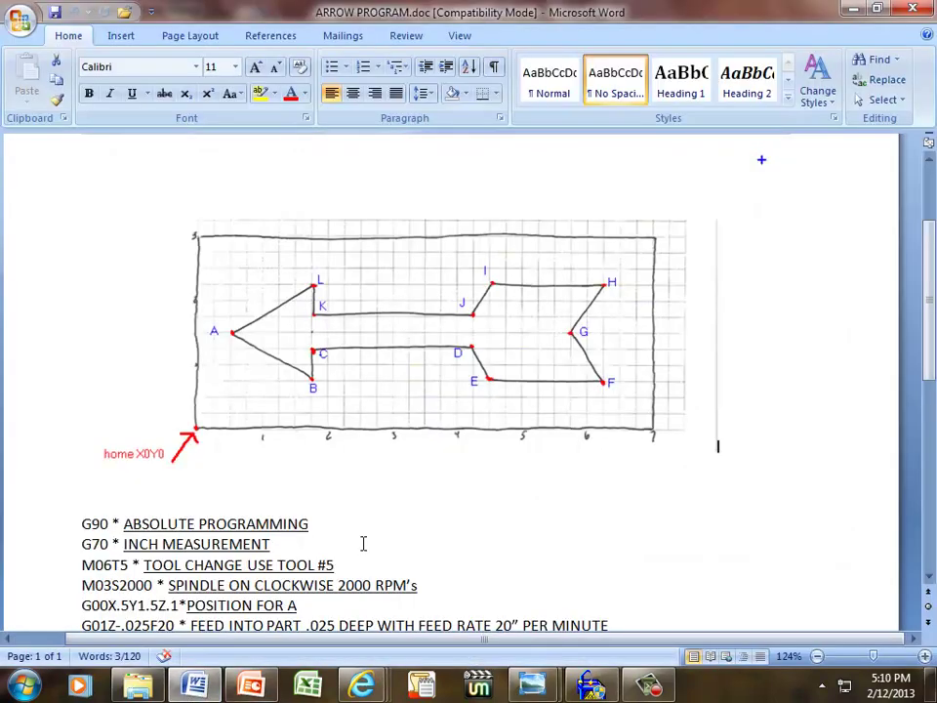
scroll(363, 544, "down", 4)
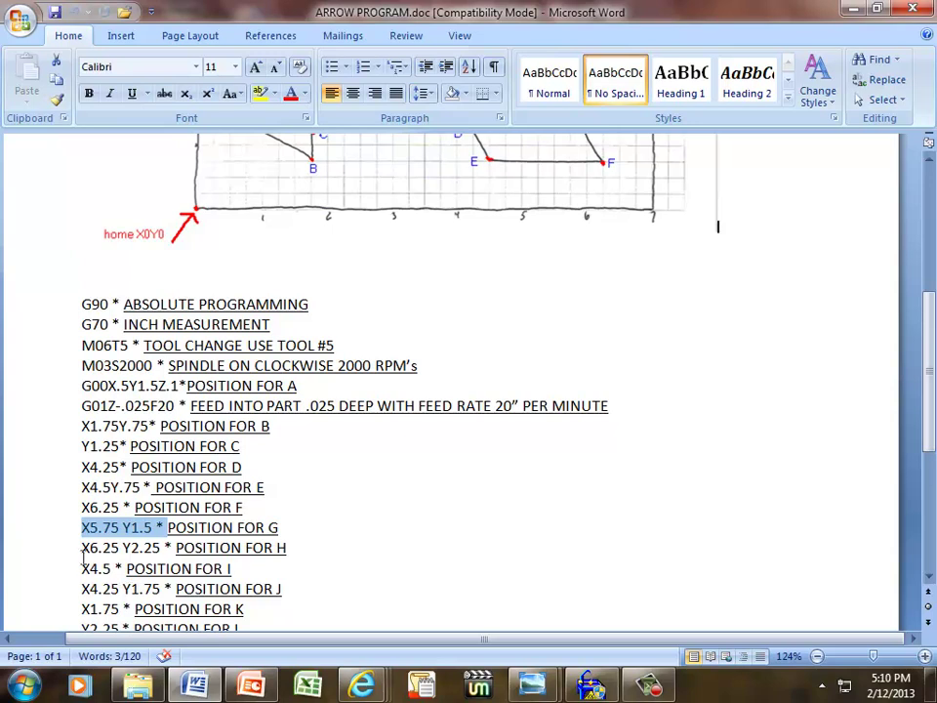
left_click_drag(83, 548, 162, 548)
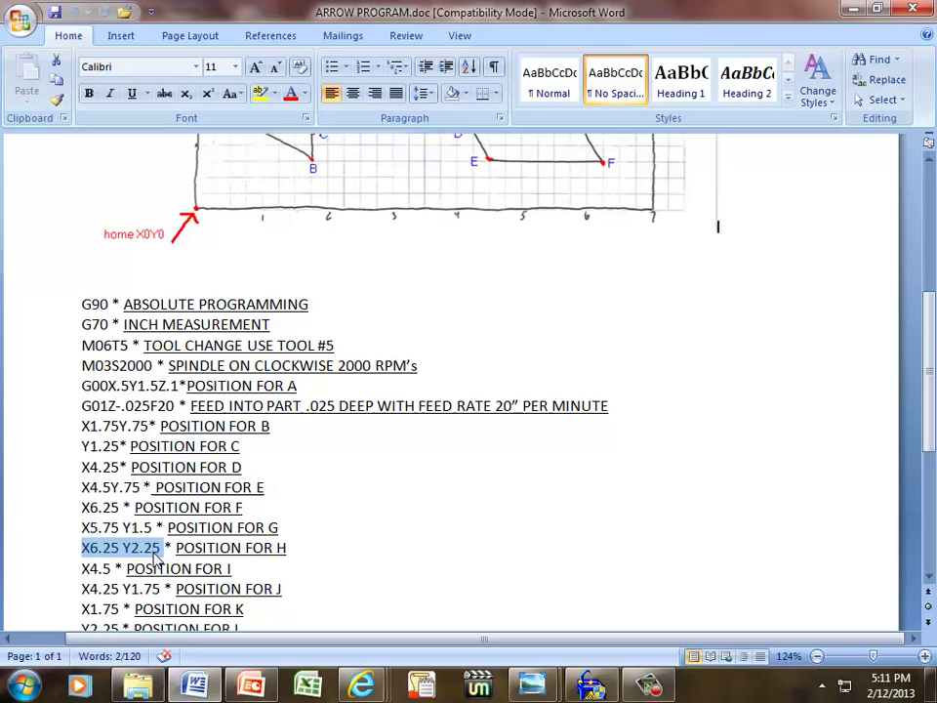
scroll(359, 560, "up", 3)
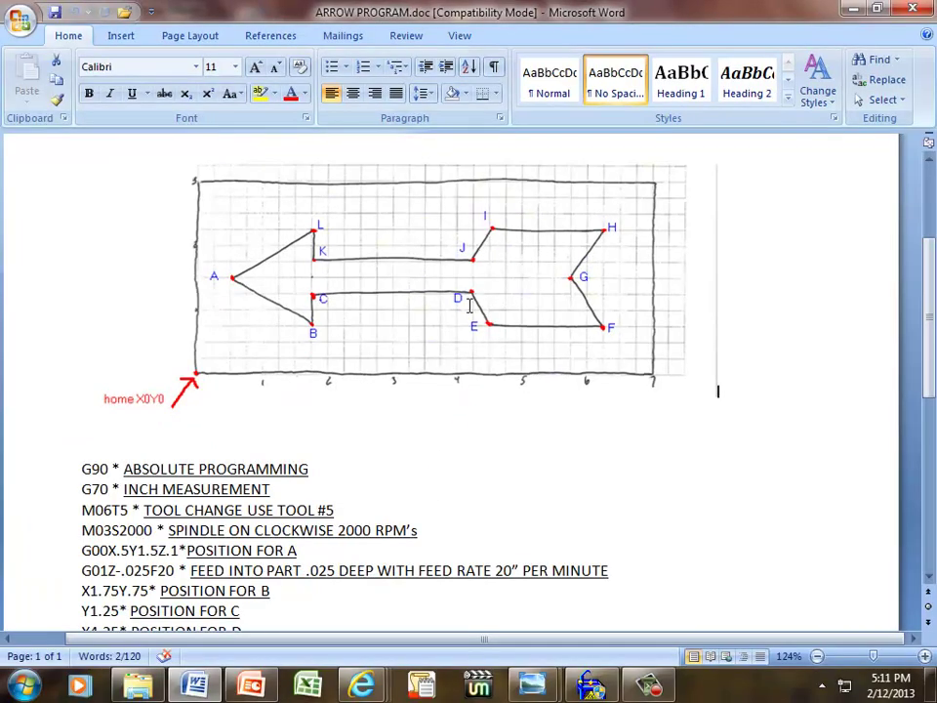
Step: Highlight the X4.5 coordinate on the POSITION FOR I line
scroll(469, 305, "down", 4)
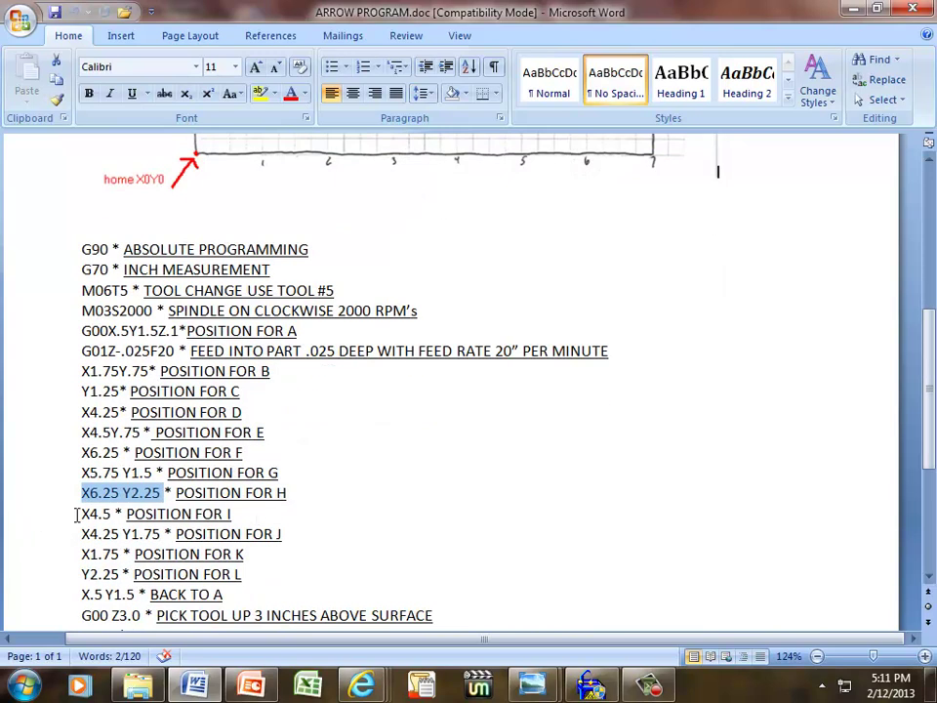
left_click_drag(77, 515, 114, 514)
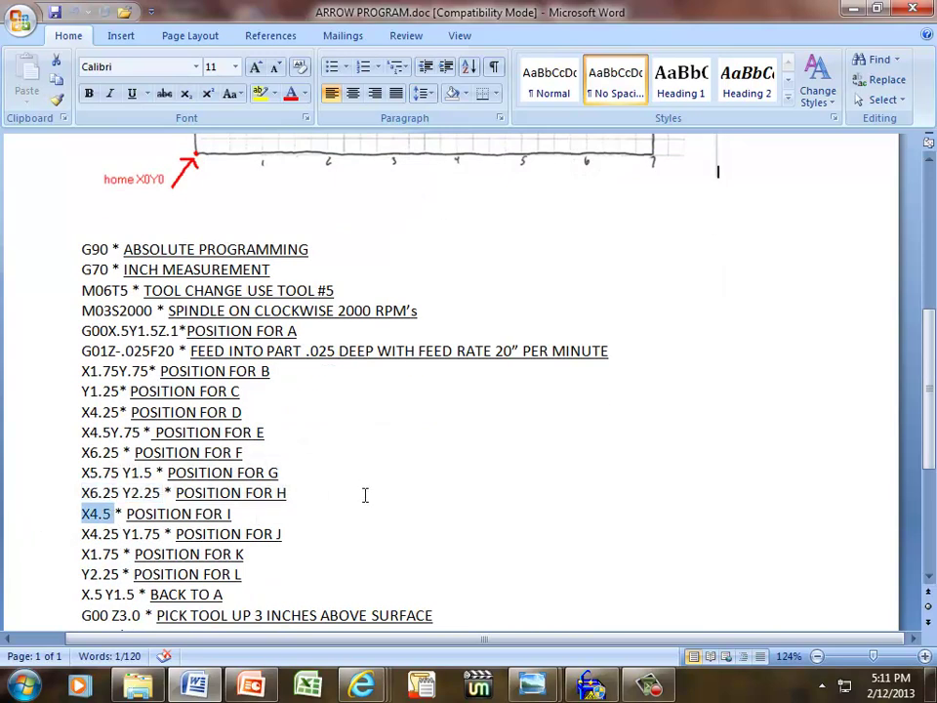
scroll(365, 495, "up", 4)
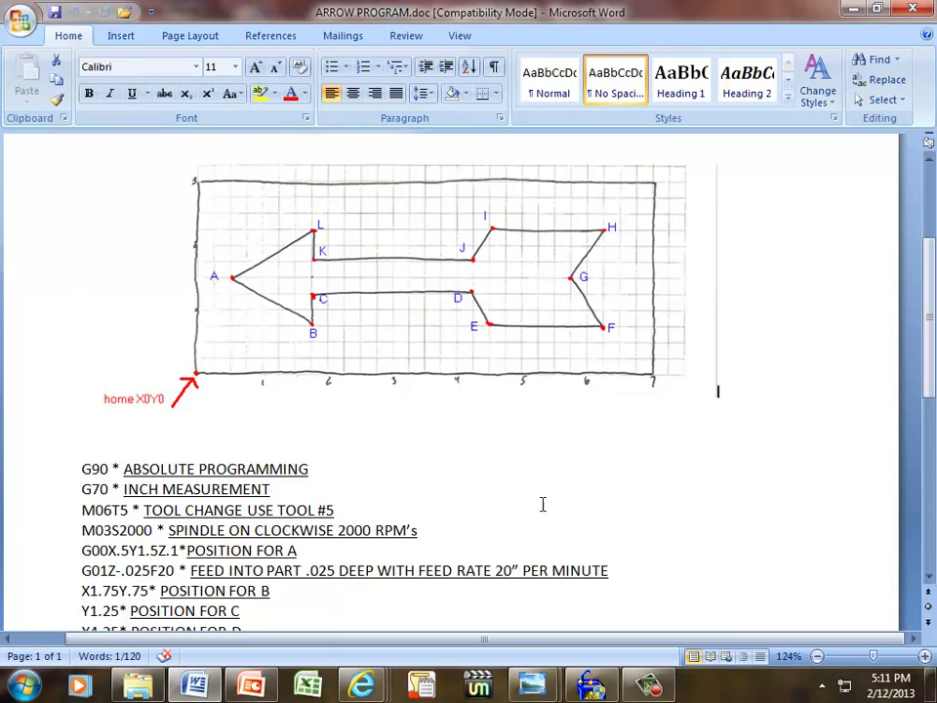
Step: Check the ARROW.jpg drawing in Photo Viewer, then return to ARROW PROGRAM.doc
mouse_move(531, 683)
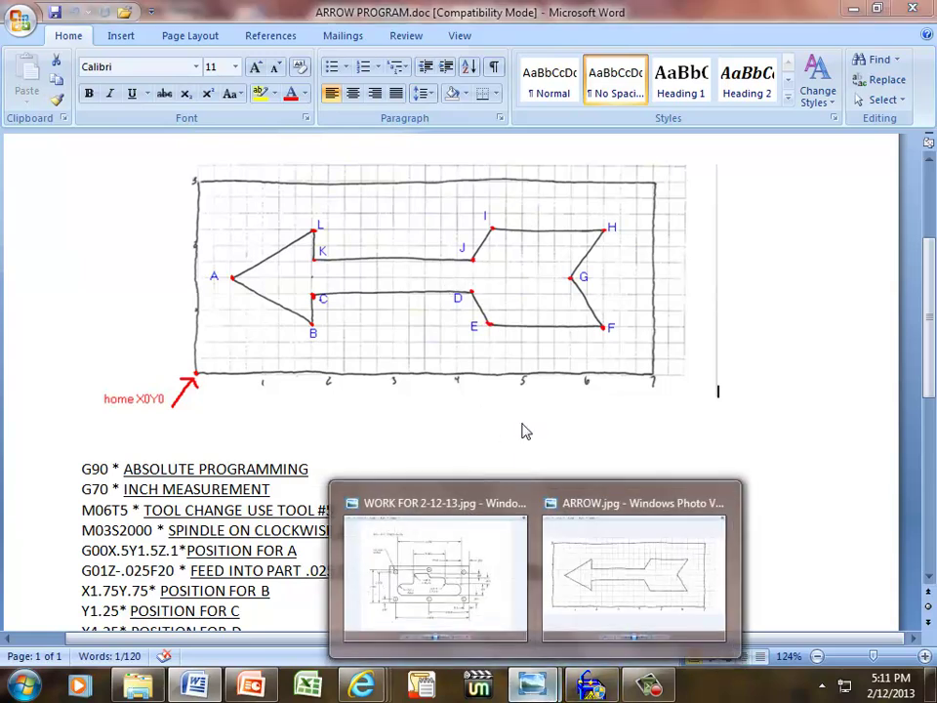
left_click(635, 566)
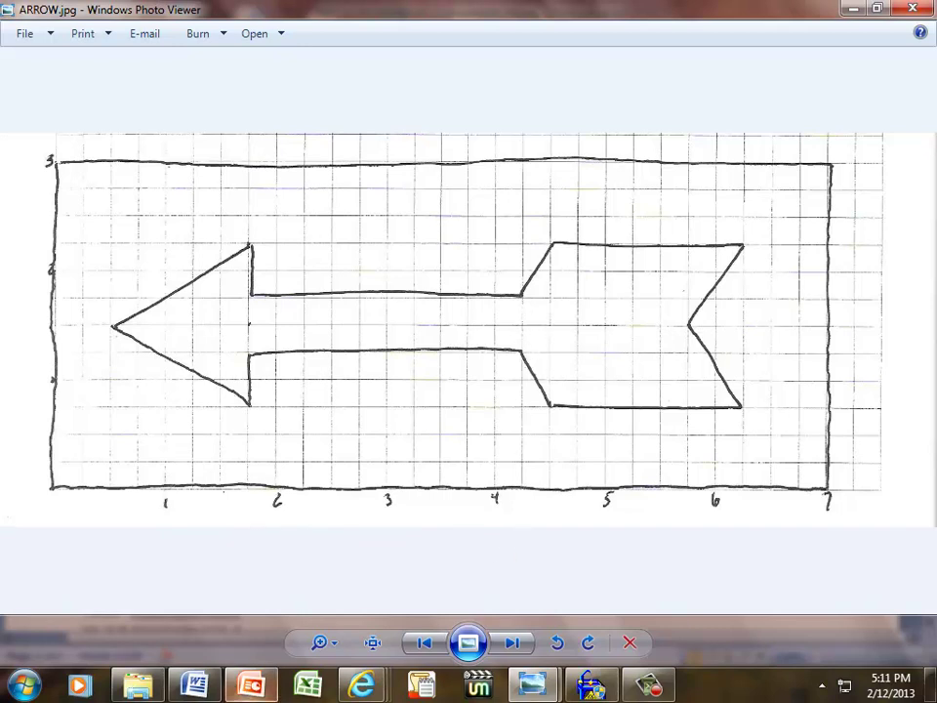
left_click(195, 686)
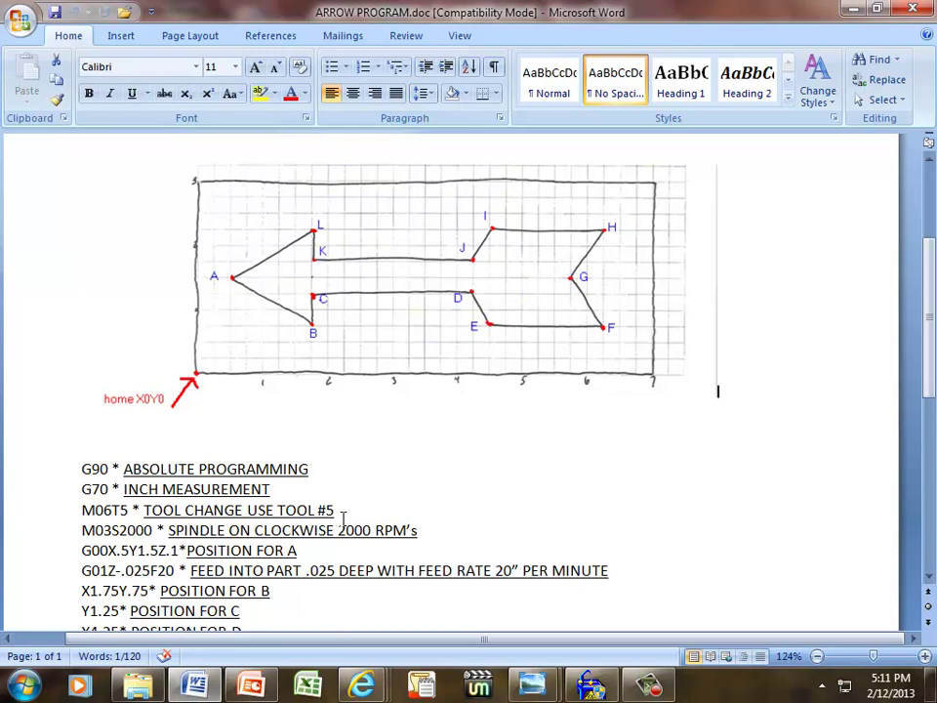
Step: Highlight the X1.75 coordinate on the POSITION FOR K line
scroll(343, 519, "down", 4)
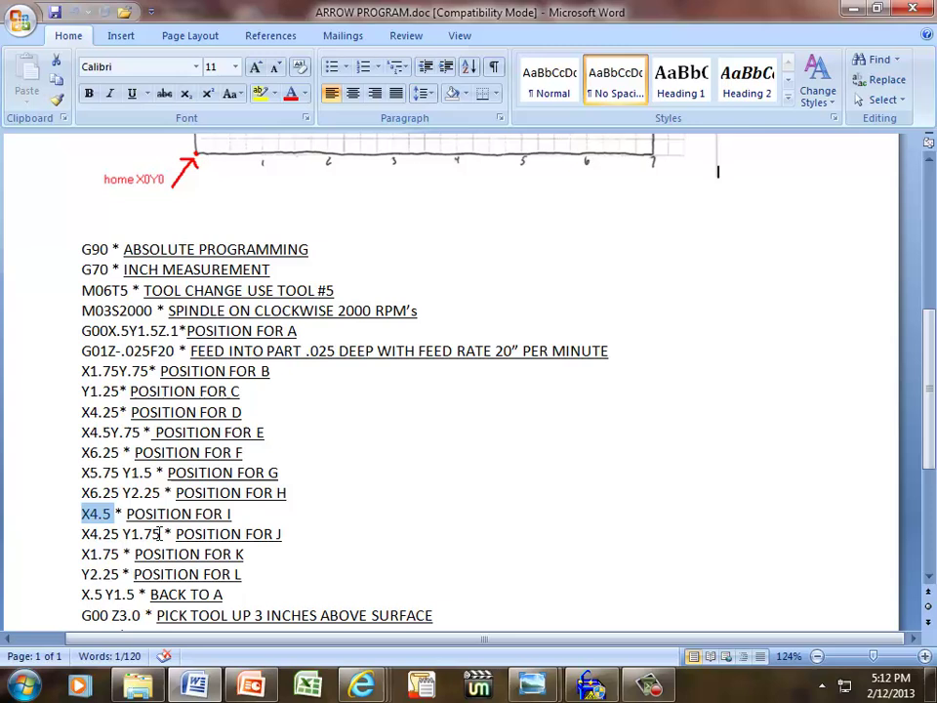
scroll(402, 529, "up", 4)
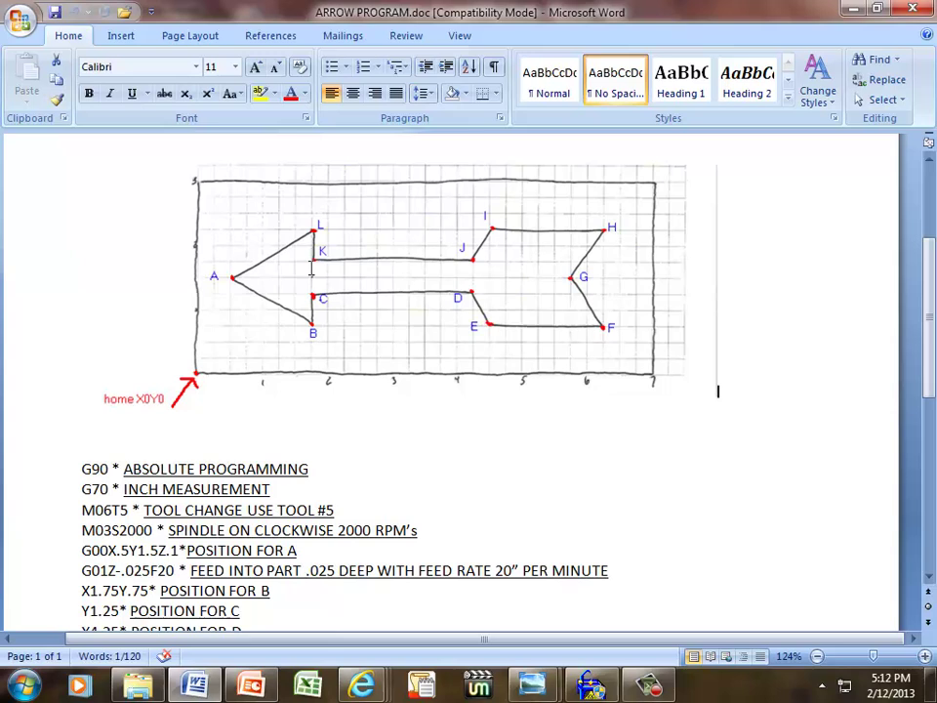
scroll(311, 268, "down", 5)
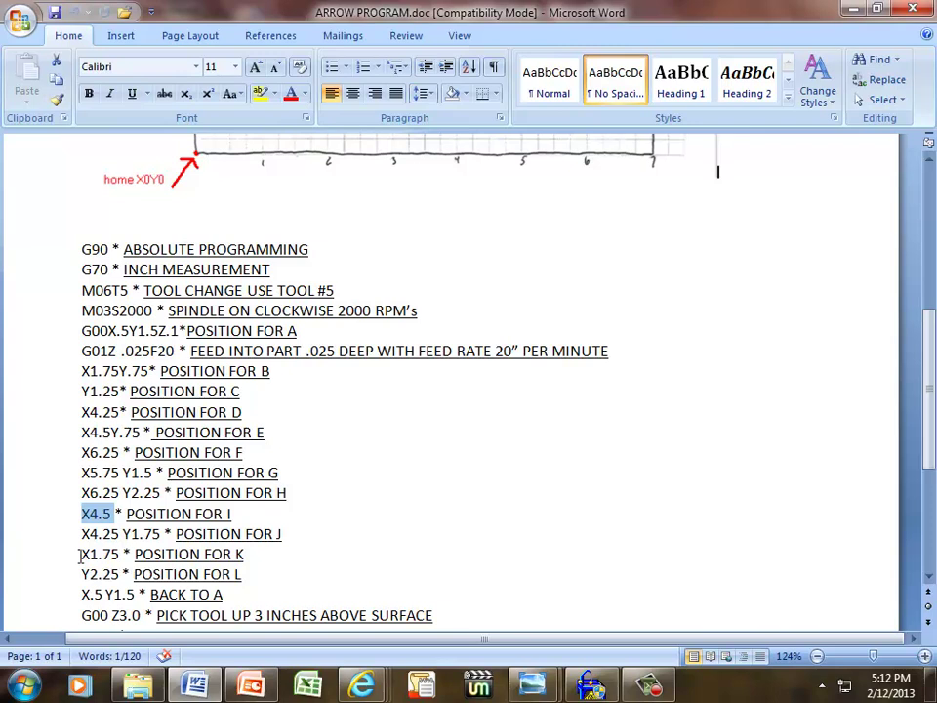
left_click_drag(80, 554, 119, 554)
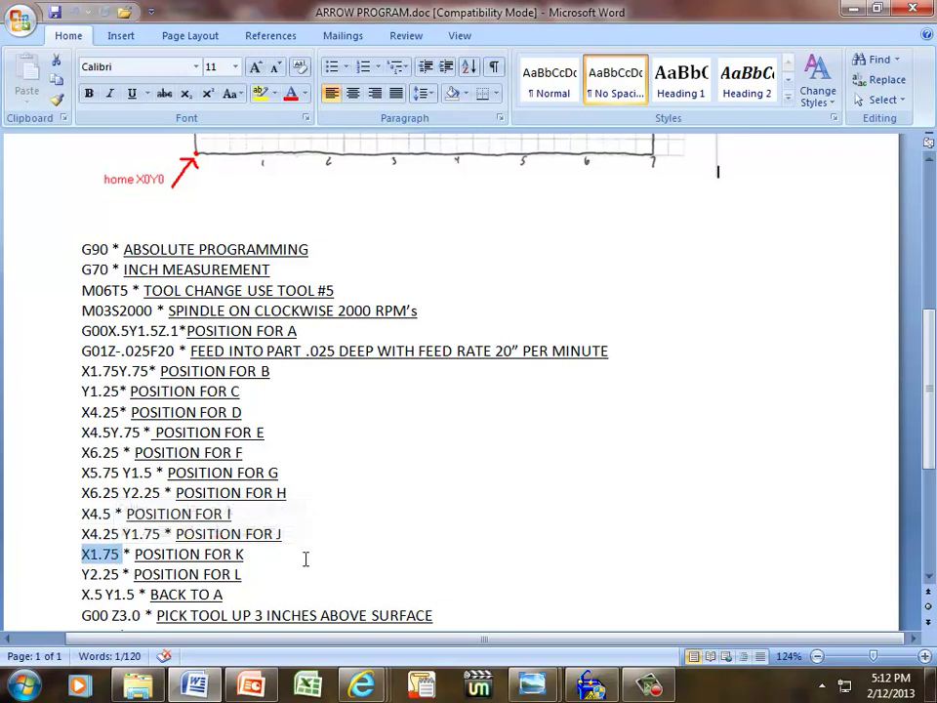
scroll(307, 557, "up", 5)
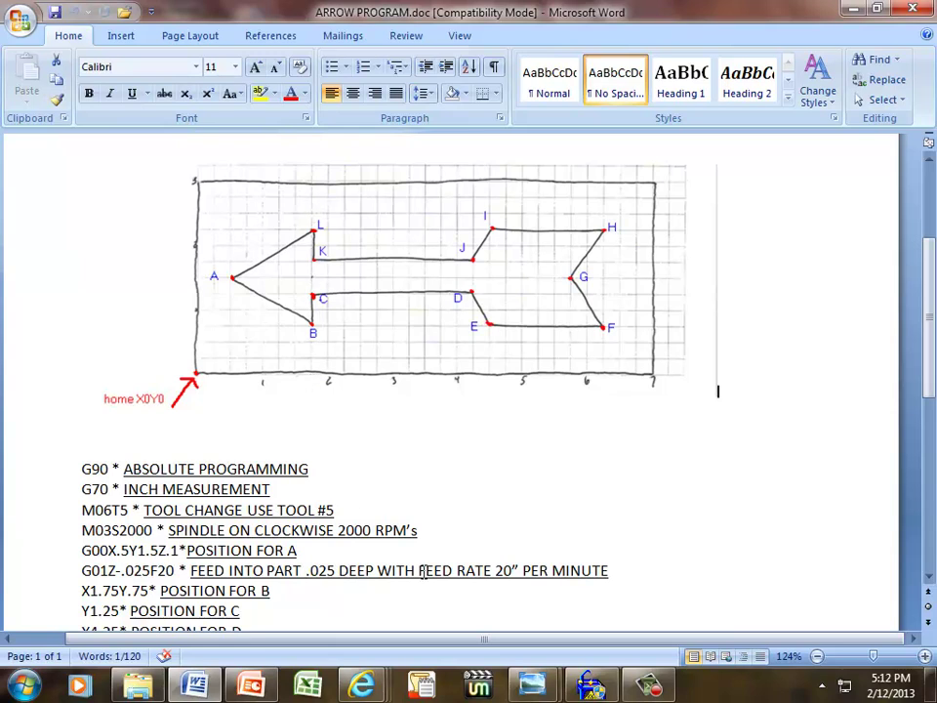
Step: Check the ARROW.jpg drawing in Photo Viewer, then return to ARROW PROGRAM.doc
mouse_move(531, 683)
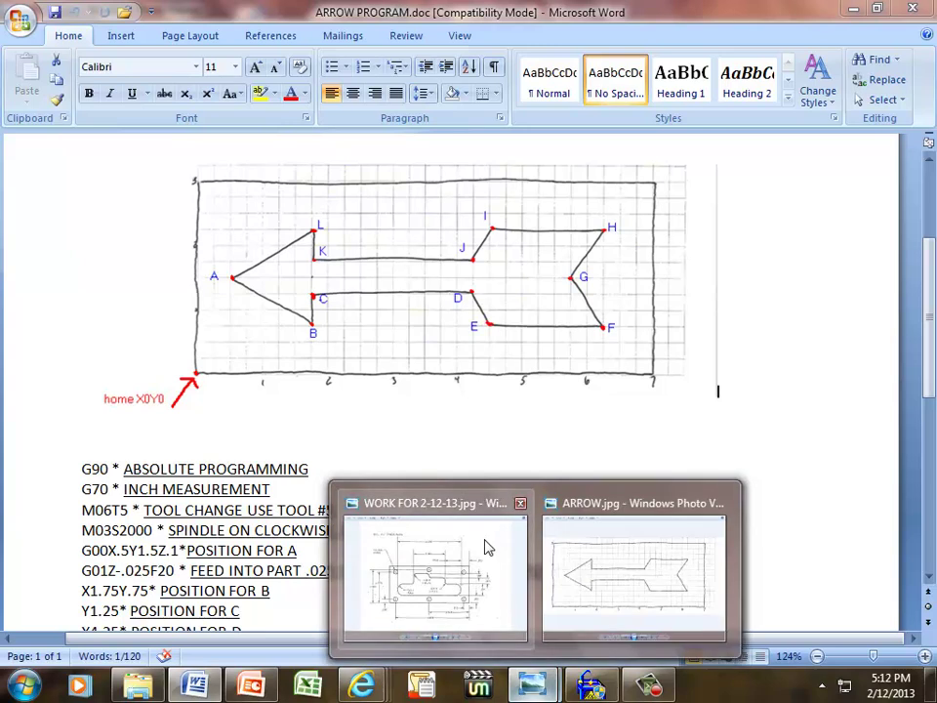
left_click(600, 603)
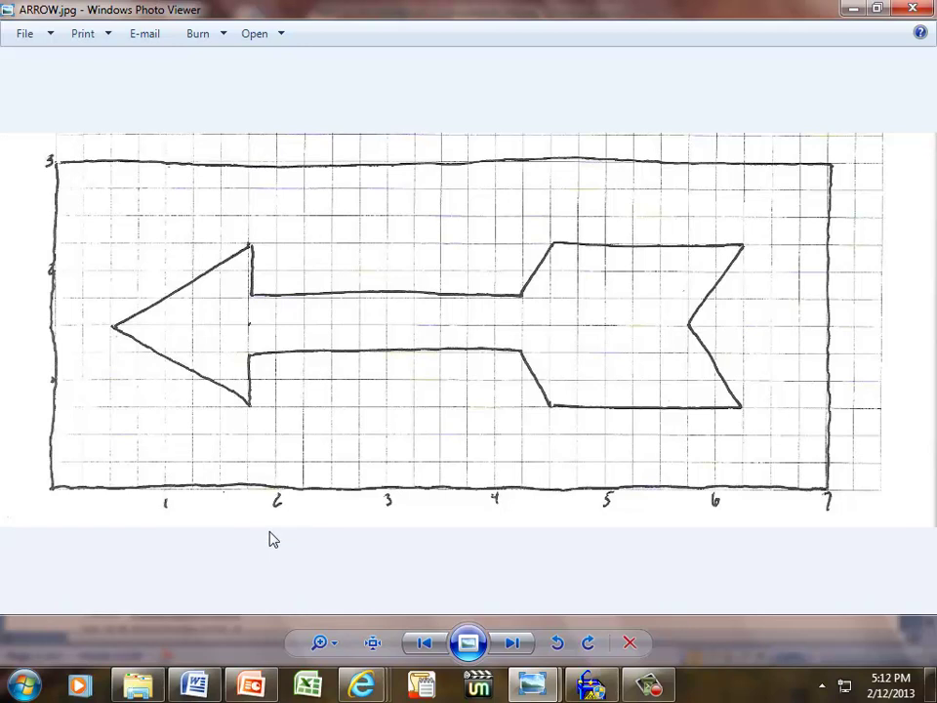
left_click(194, 685)
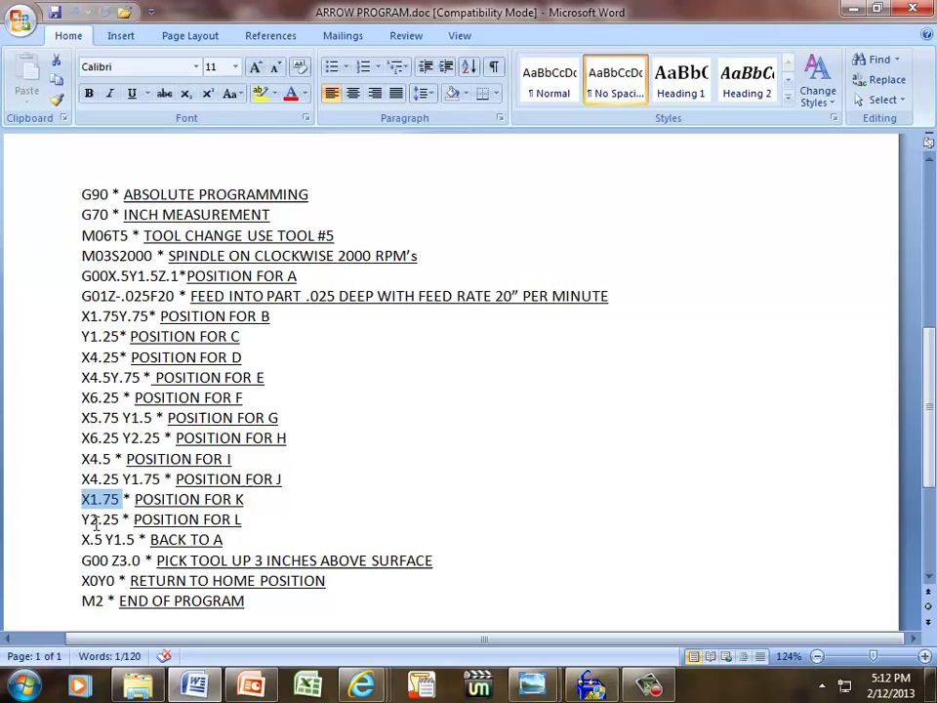
Step: Highlight Y2.25 on the POSITION FOR L line, then bring ARROW.jpg back up
left_click_drag(81, 519, 119, 519)
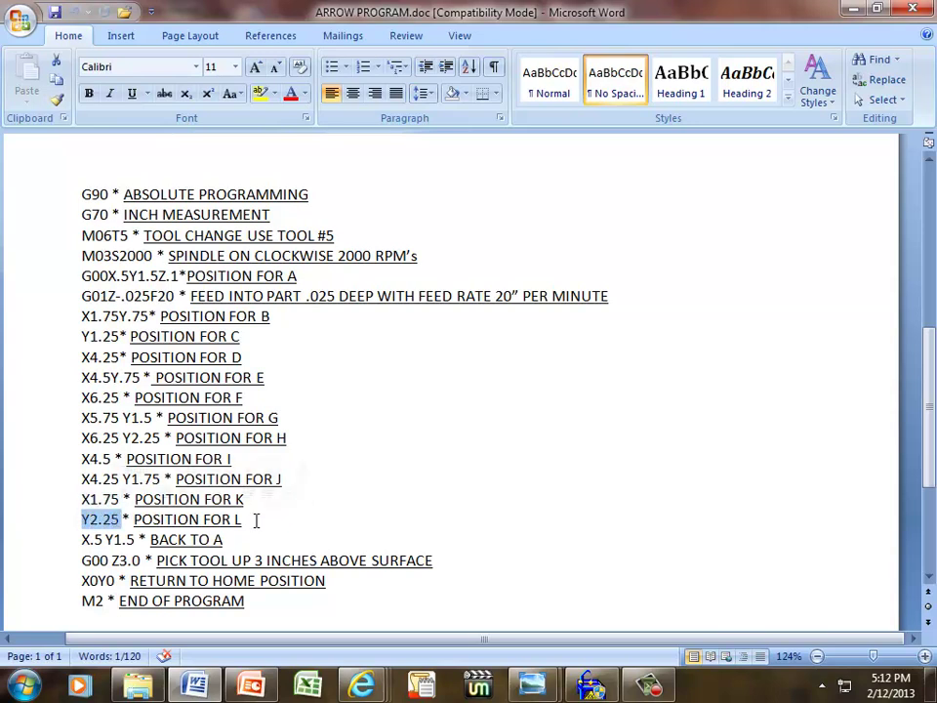
scroll(276, 527, "up", 5)
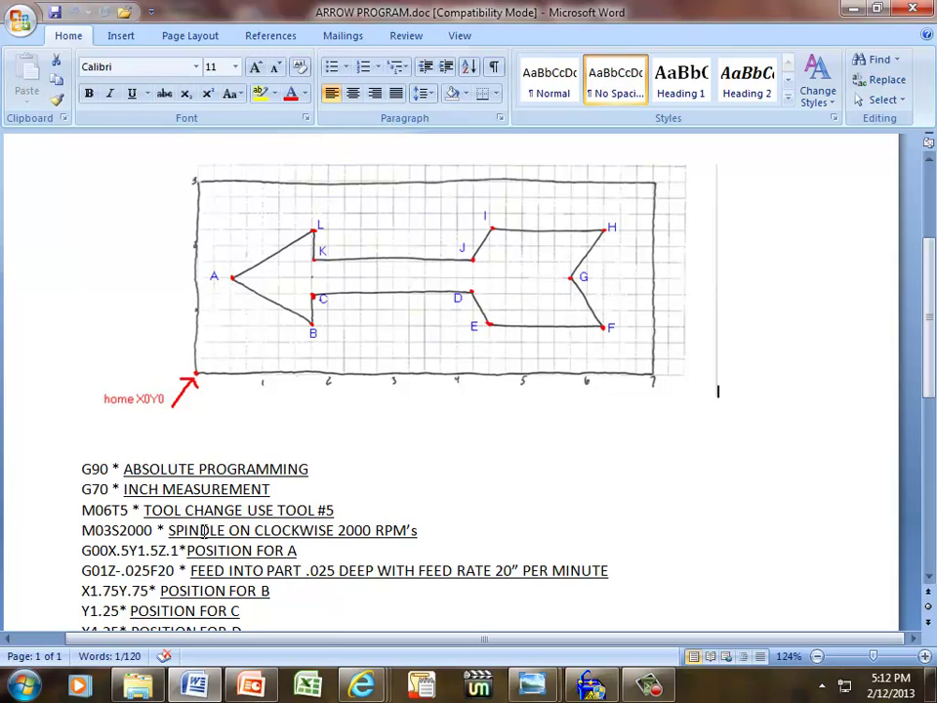
scroll(204, 543, "down", 1)
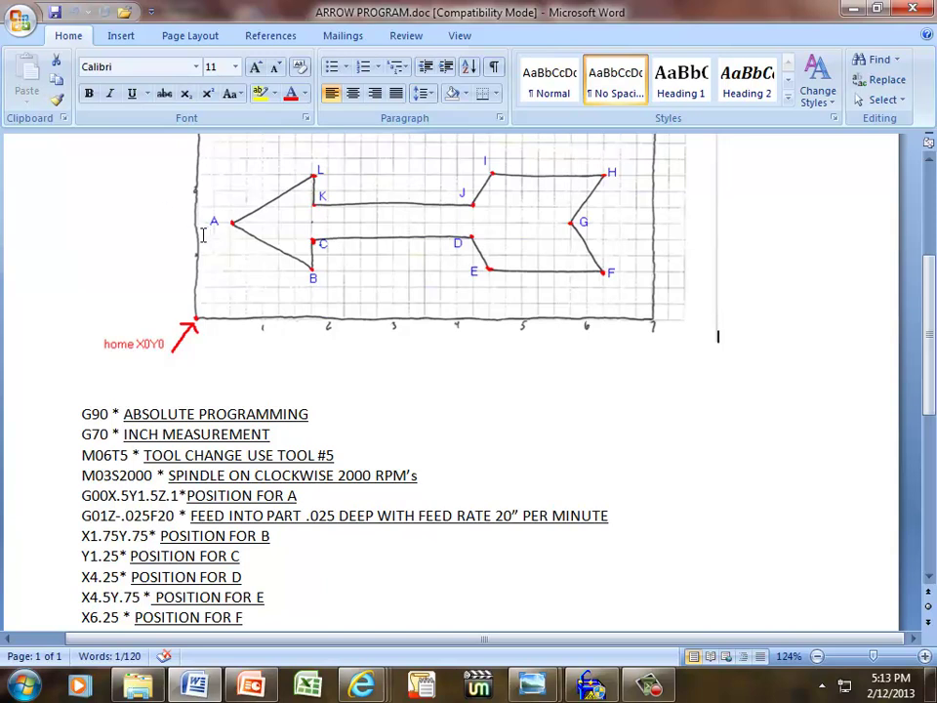
mouse_move(532, 686)
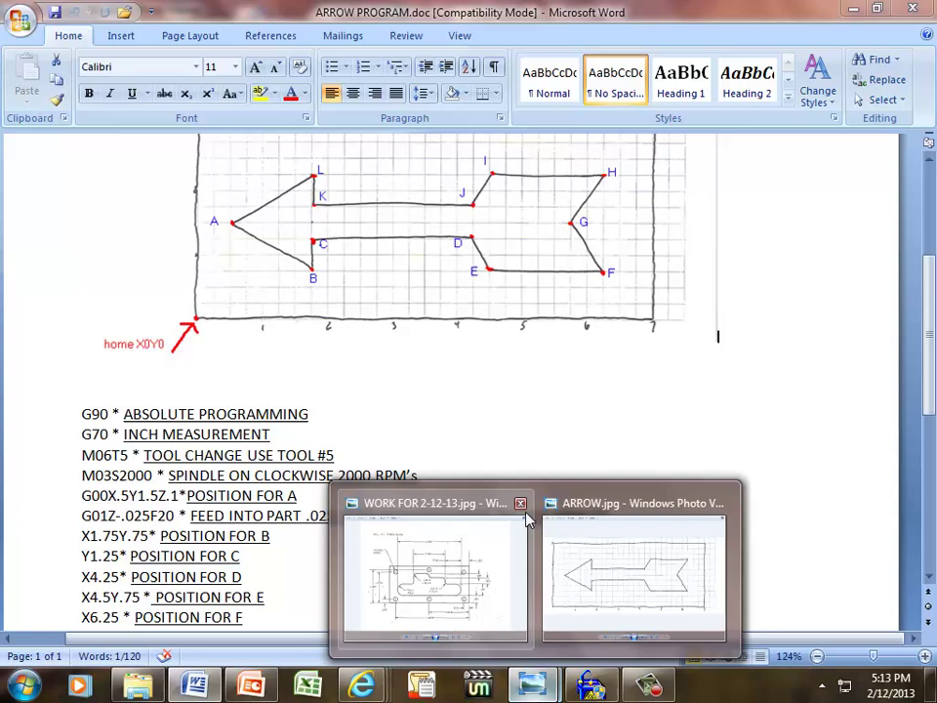
left_click(535, 540)
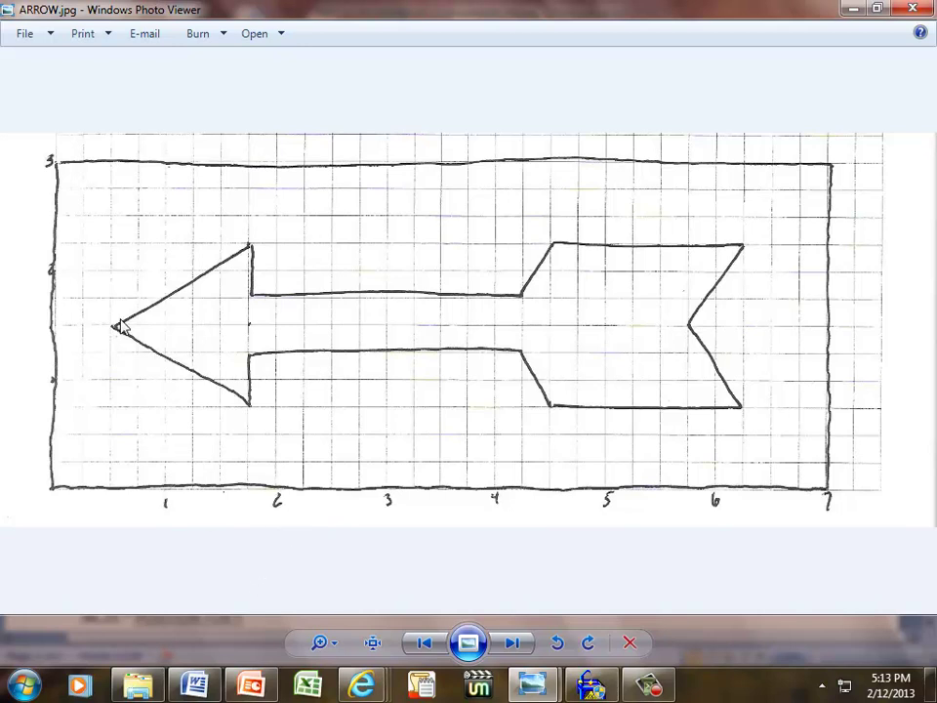
Step: Back in ARROW PROGRAM, highlight X.5 Y1.5 on the BACK TO A G-code line, then review the arrow drawing
left_click(194, 686)
scroll(272, 623, "down", 4)
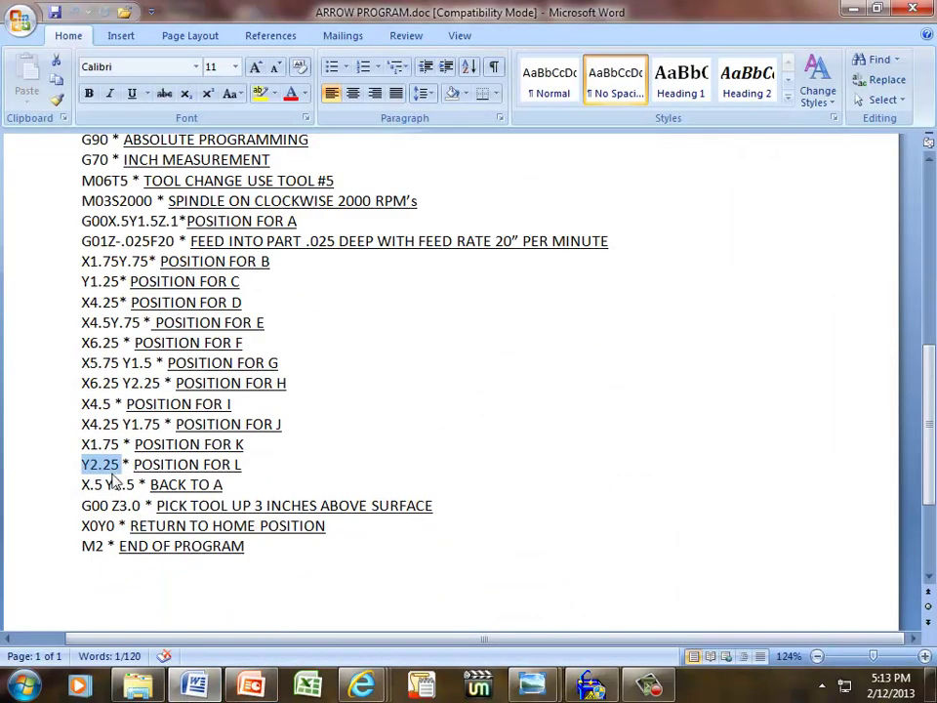
left_click_drag(84, 484, 140, 485)
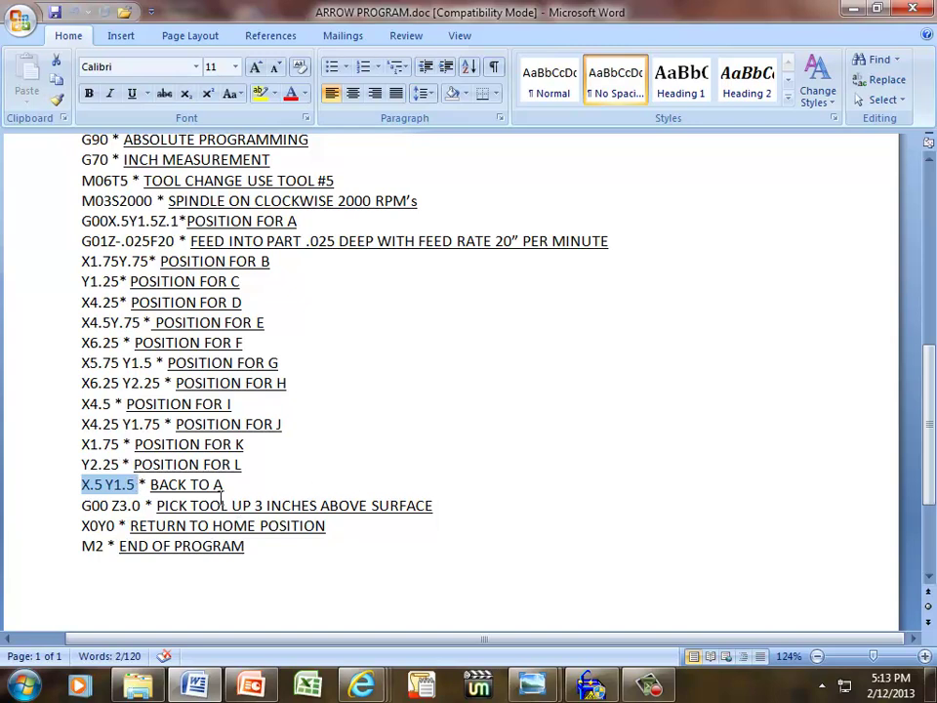
scroll(575, 398, "up", 5)
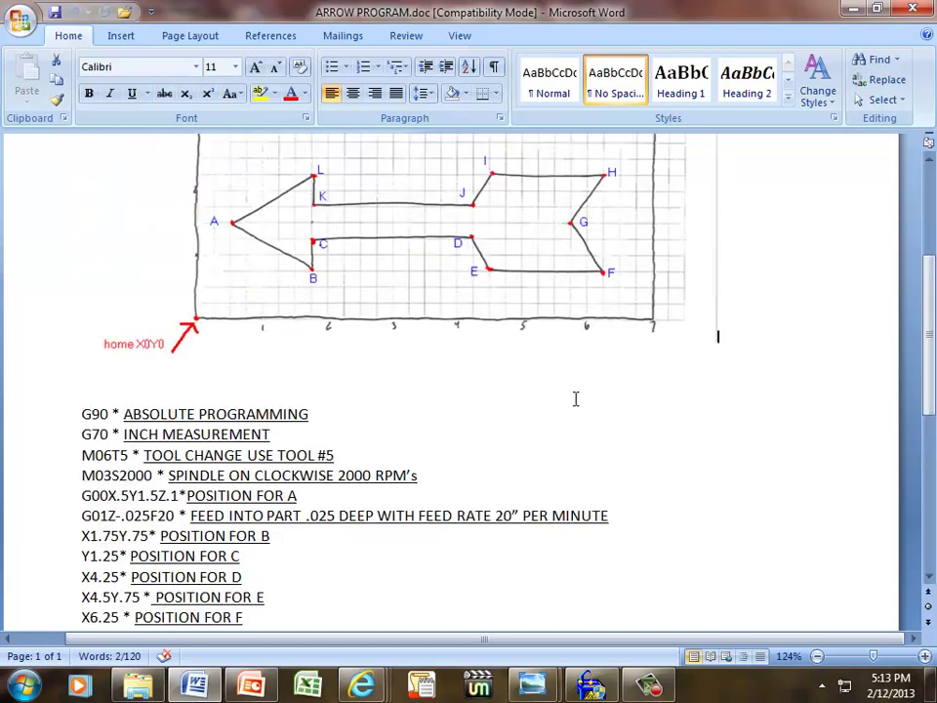
scroll(435, 313, "down", 4)
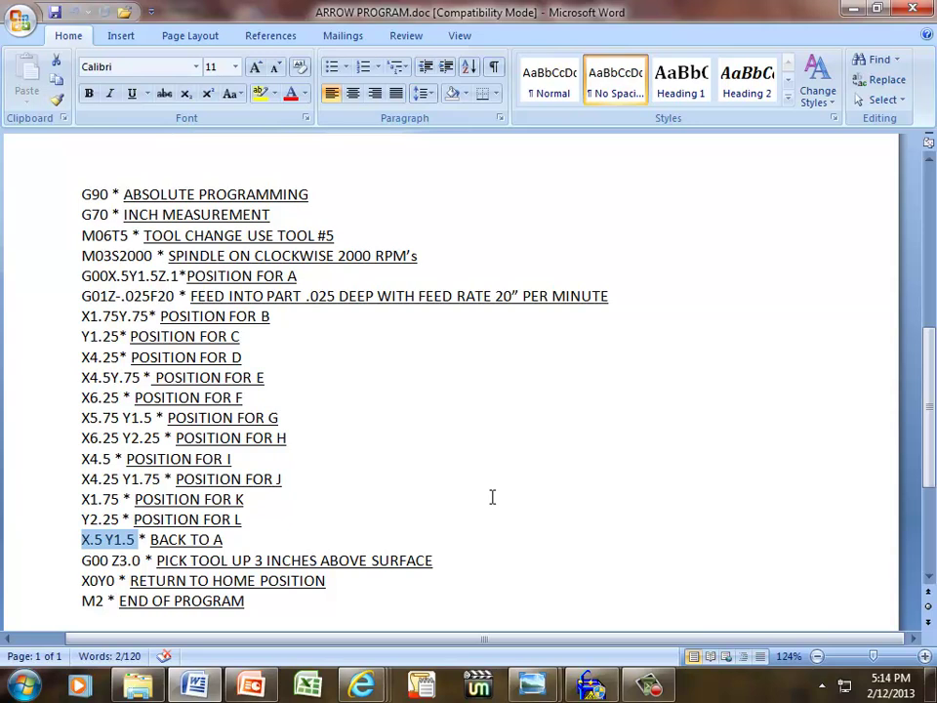
scroll(470, 488, "down", 3)
scroll(471, 488, "up", 5)
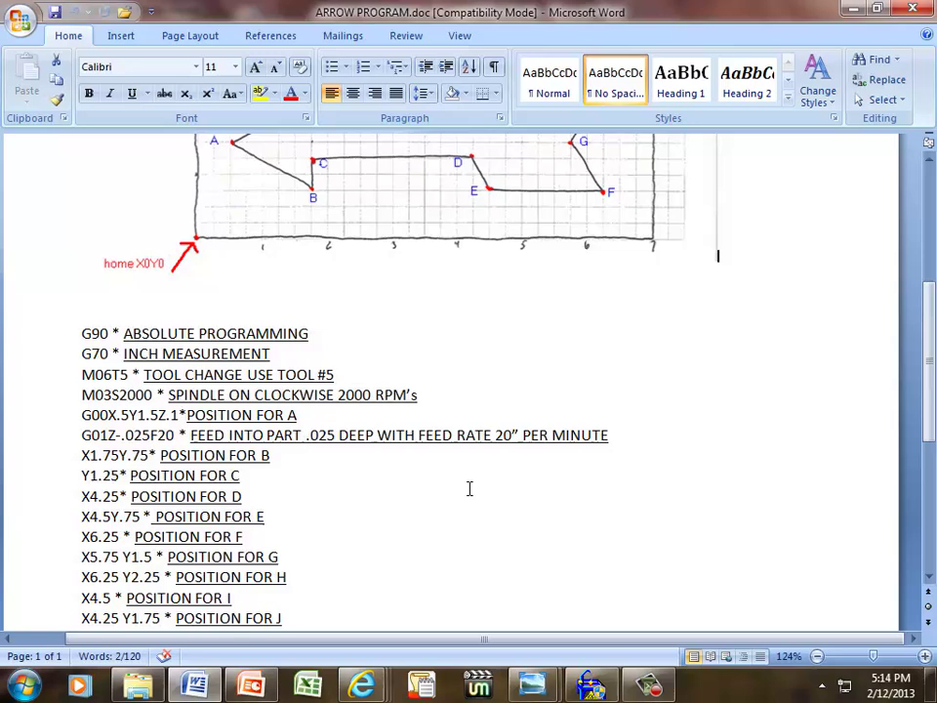
scroll(469, 488, "up", 4)
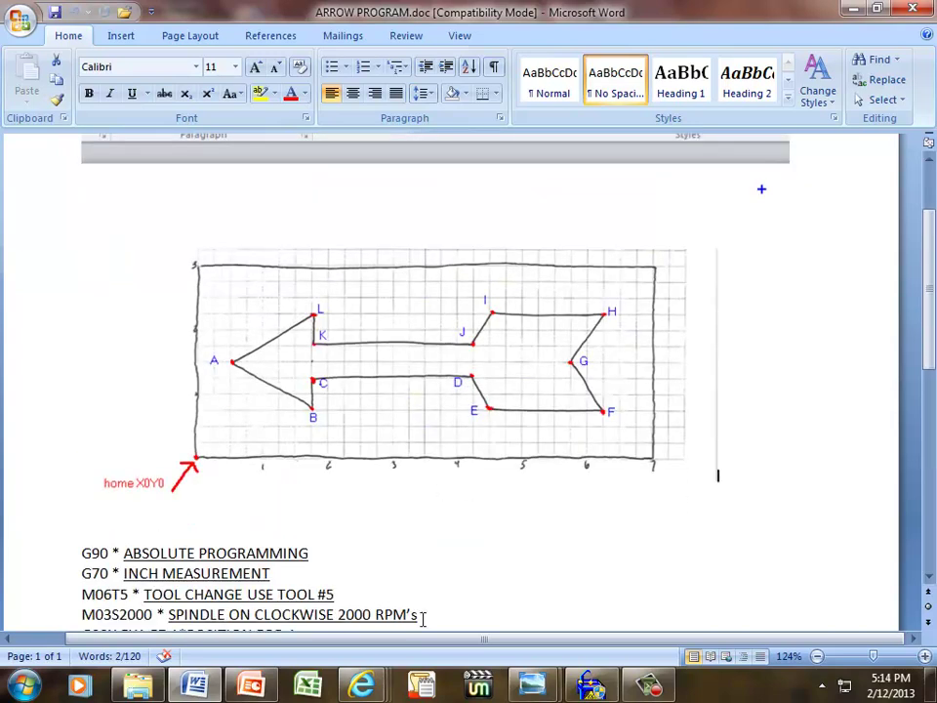
left_click(649, 685)
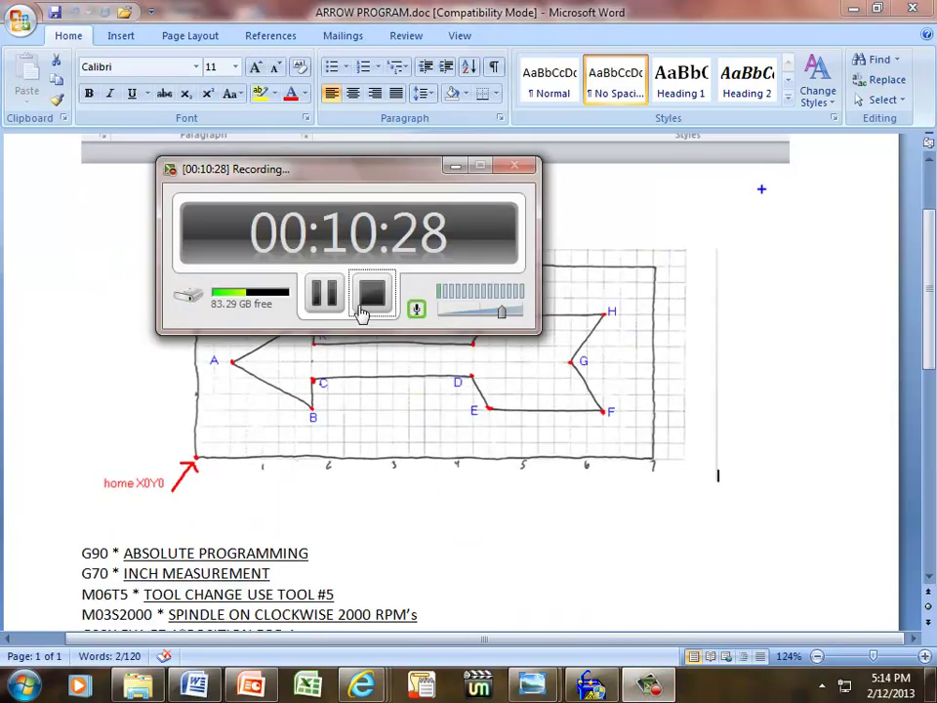